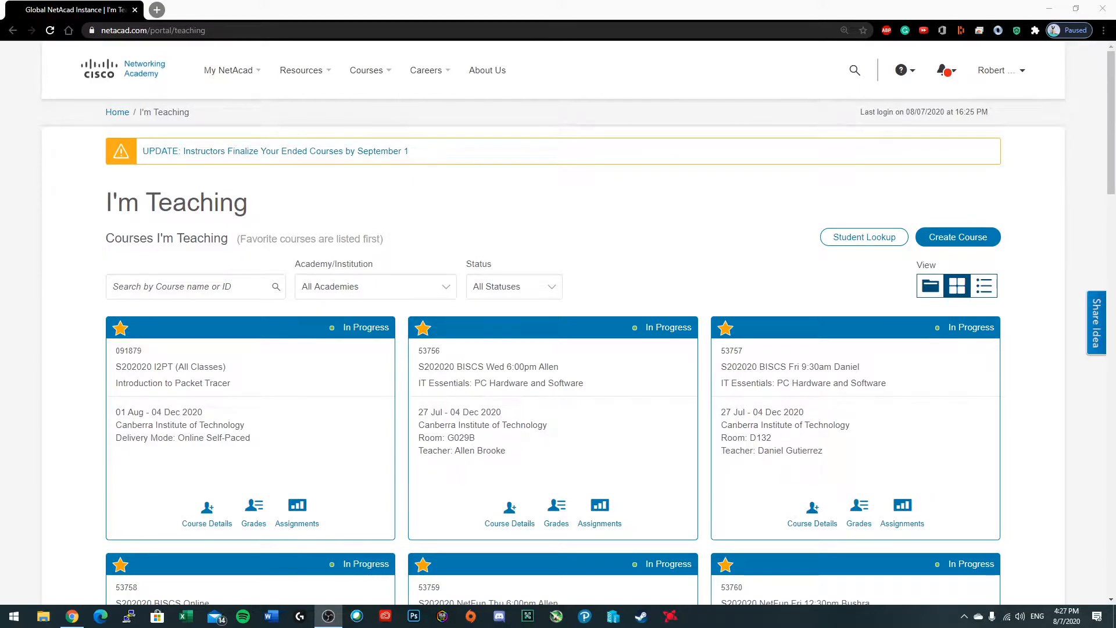
# Go to Resources > Packet Tracer Resources and follow the 'Packet Tracer Download page' link
pyautogui.click(311, 69)
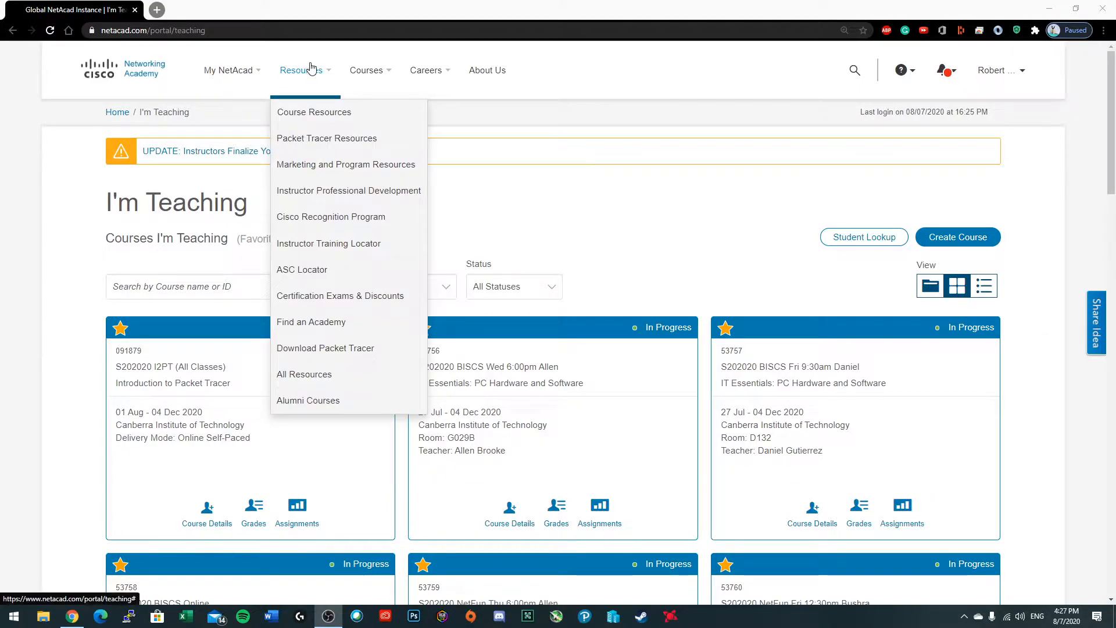
pyautogui.click(327, 140)
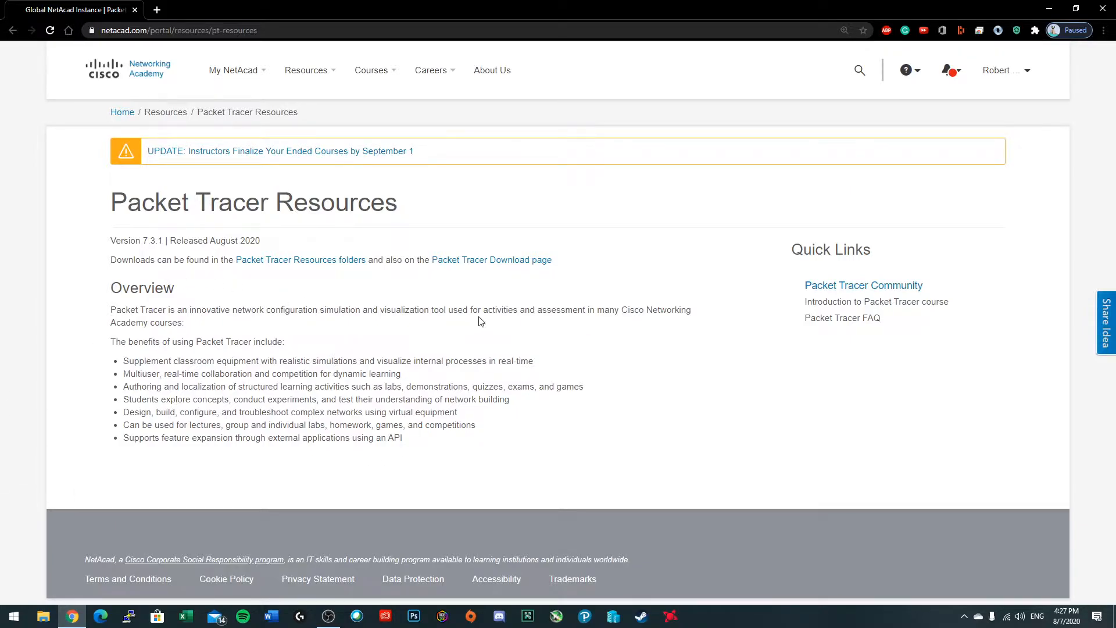
pyautogui.click(521, 261)
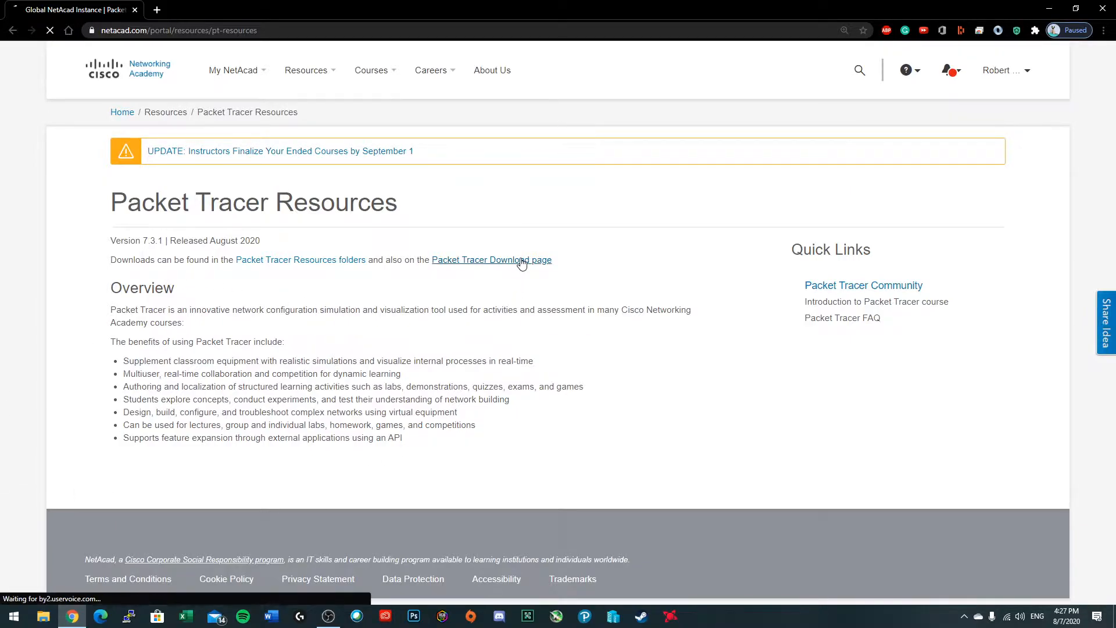
# Review the version 7.3.1 Windows, Linux, macOS and mobile downloads, then return to the top
pyautogui.scroll(-2, 520, 273)
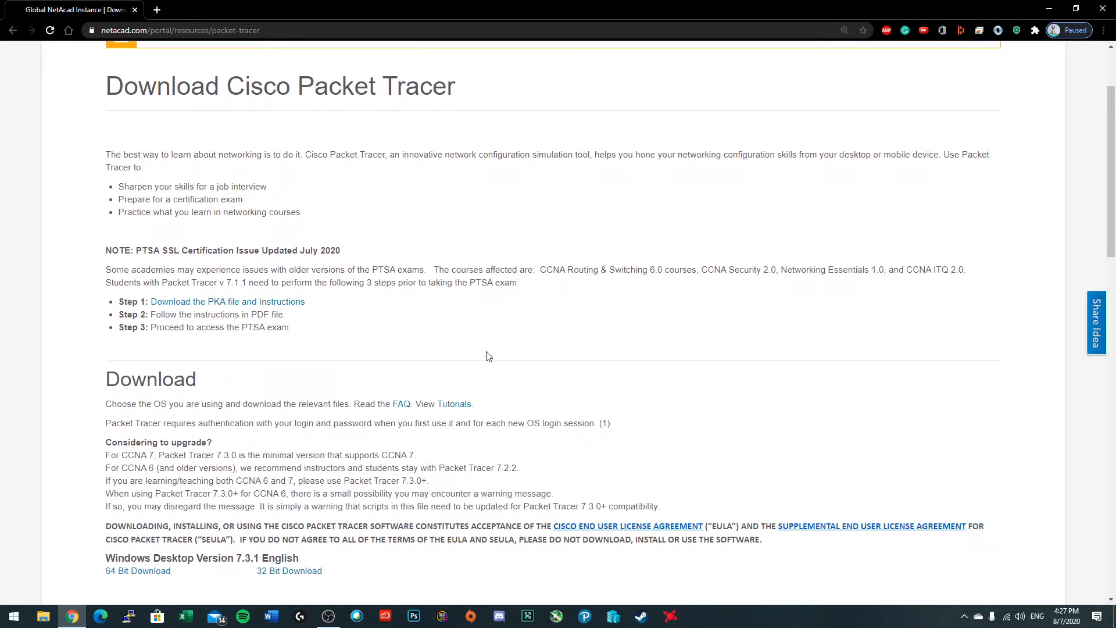
pyautogui.scroll(-2, 544, 415)
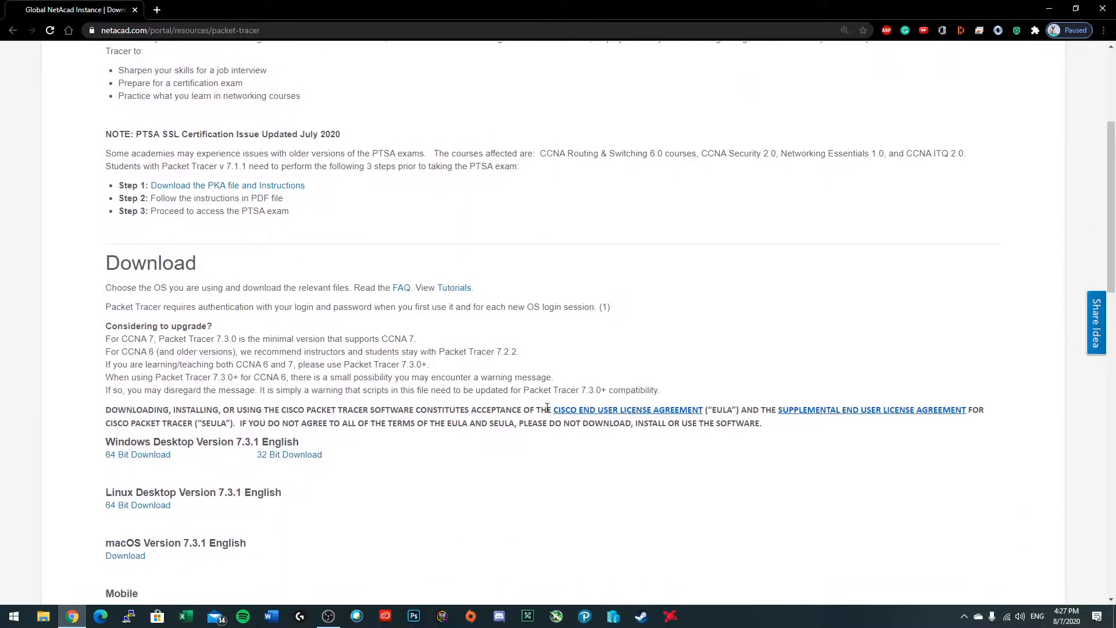
pyautogui.scroll(-1, 550, 377)
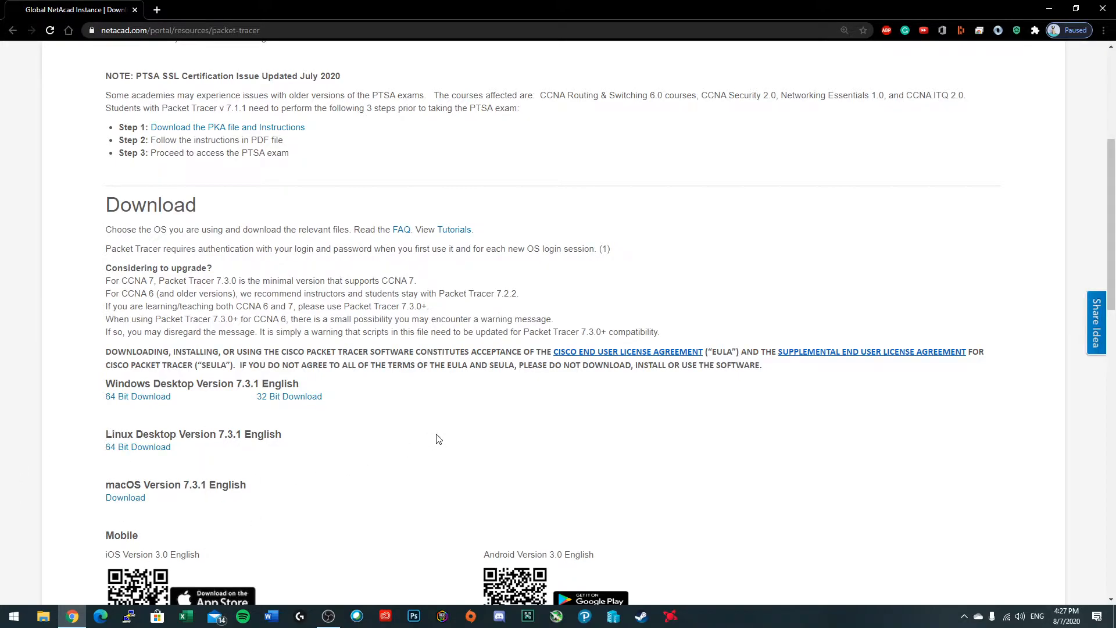
pyautogui.scroll(-3, 433, 439)
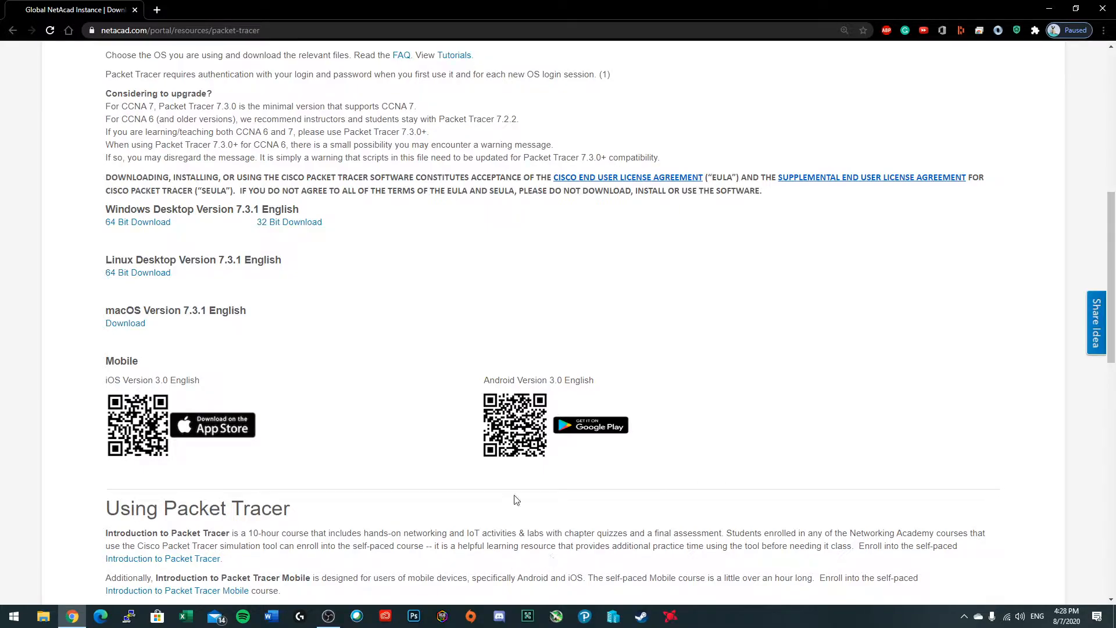
pyautogui.scroll(-1, 477, 250)
pyautogui.scroll(-3, 473, 305)
pyautogui.scroll(5, 474, 305)
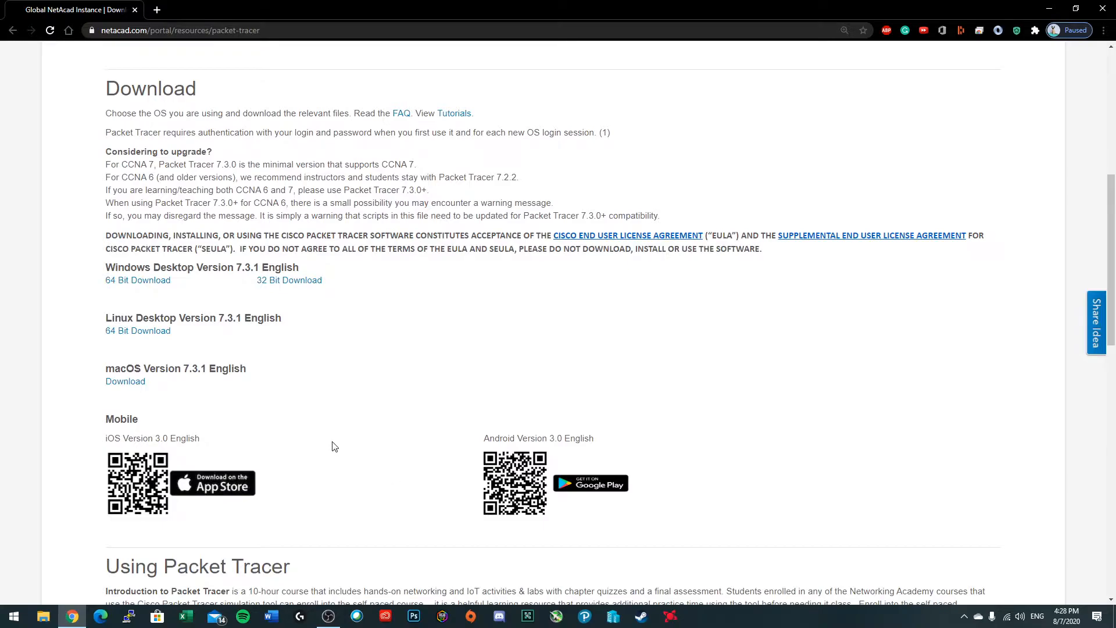
pyautogui.scroll(3, 334, 445)
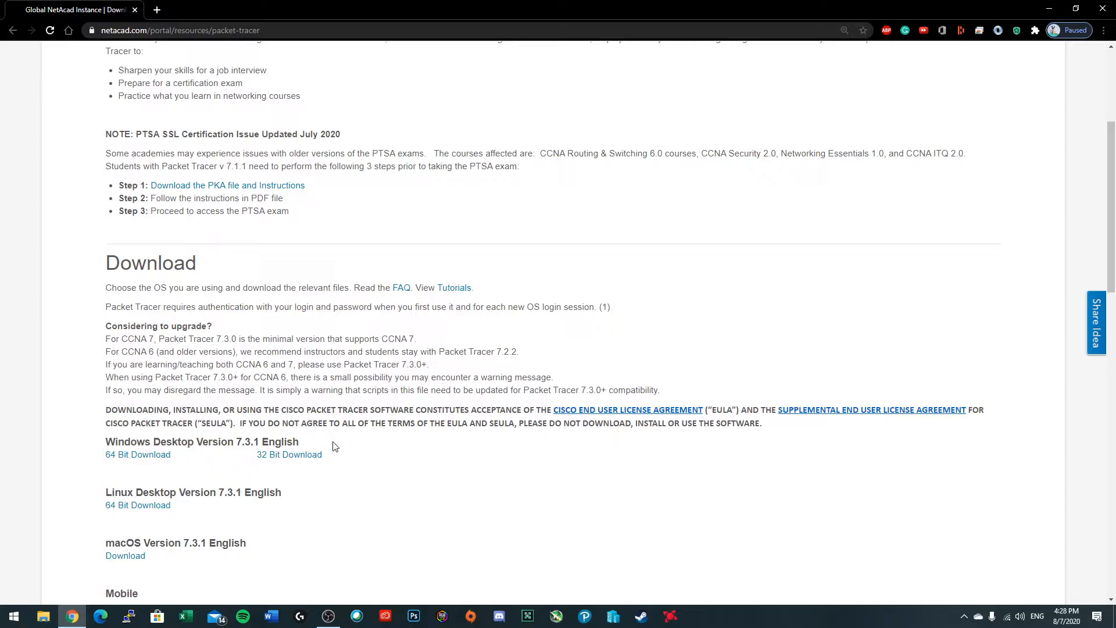
pyautogui.scroll(4, 335, 446)
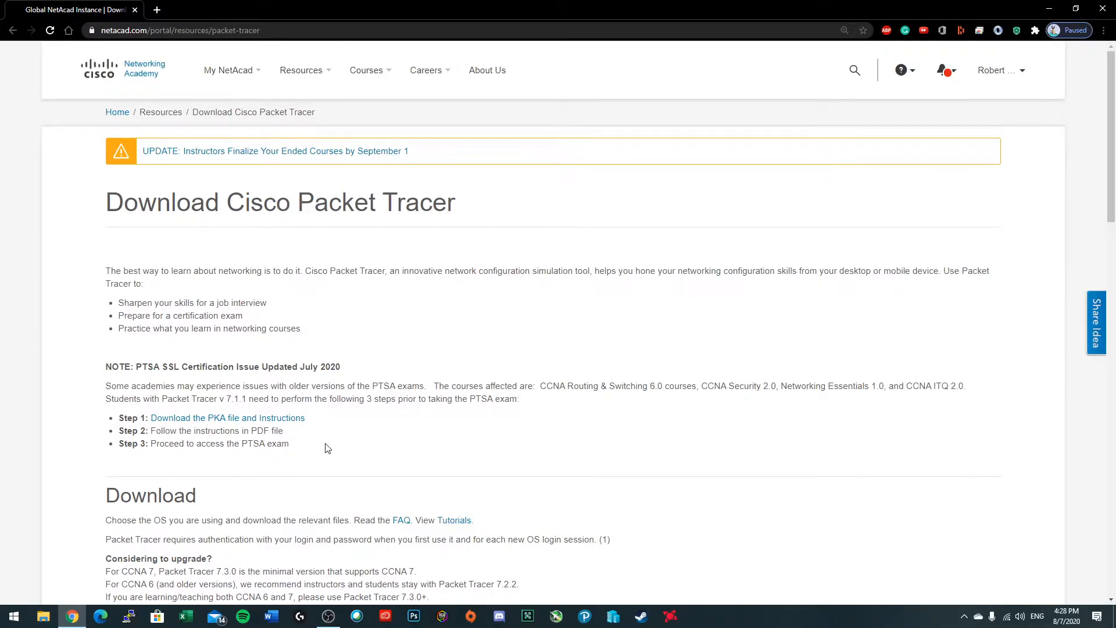
# Launch Cisco Packet Tracer by searching 'packet' from the Start menu
pyautogui.press('super')
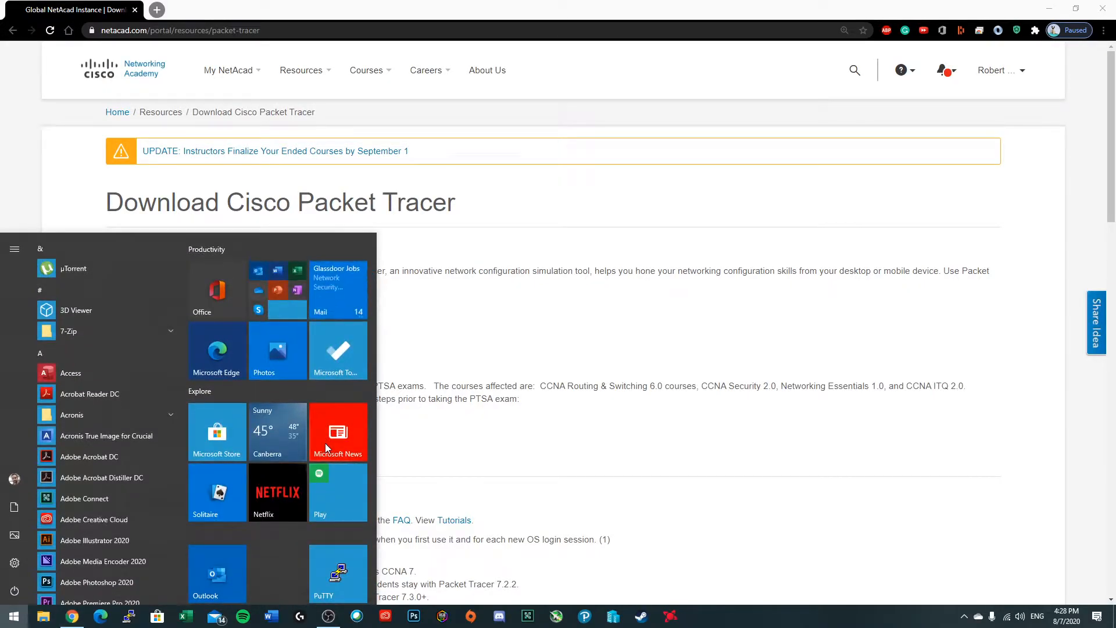
pyautogui.write('packet')
pyautogui.press('Return')
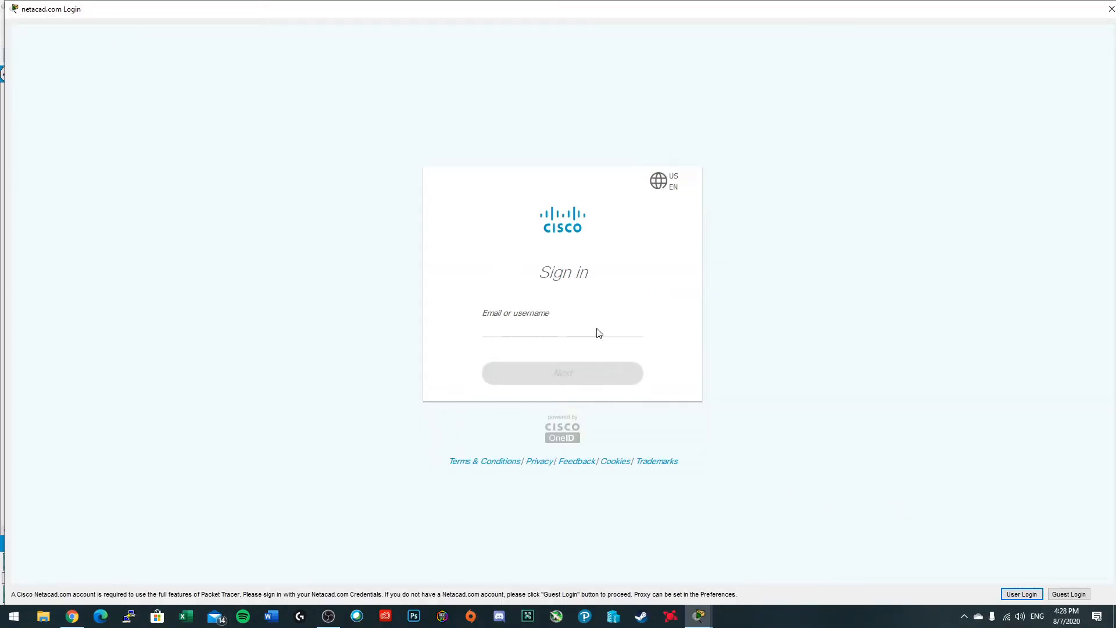
# Enter the account e-mail and password to sign in, retyping the password after the rejection
pyautogui.click(519, 335)
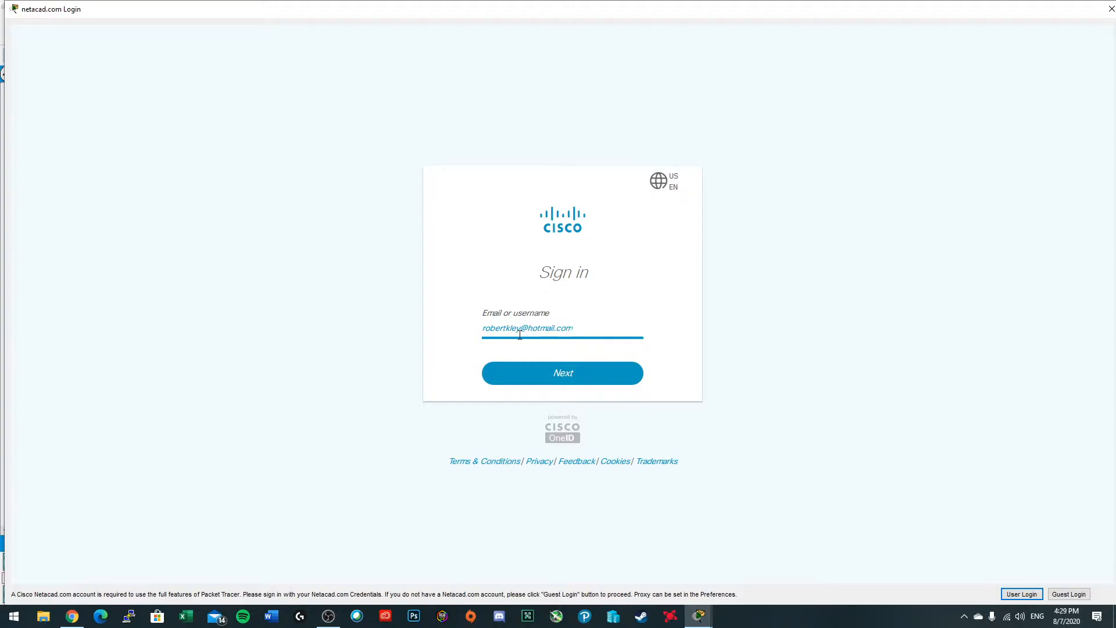
pyautogui.click(574, 373)
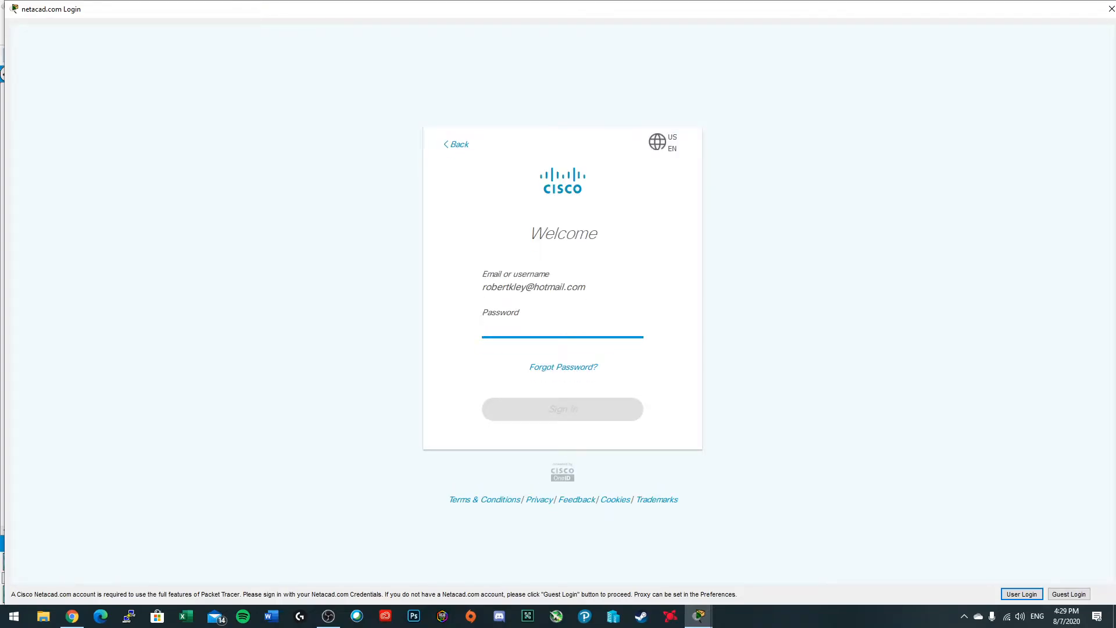
pyautogui.write('****')
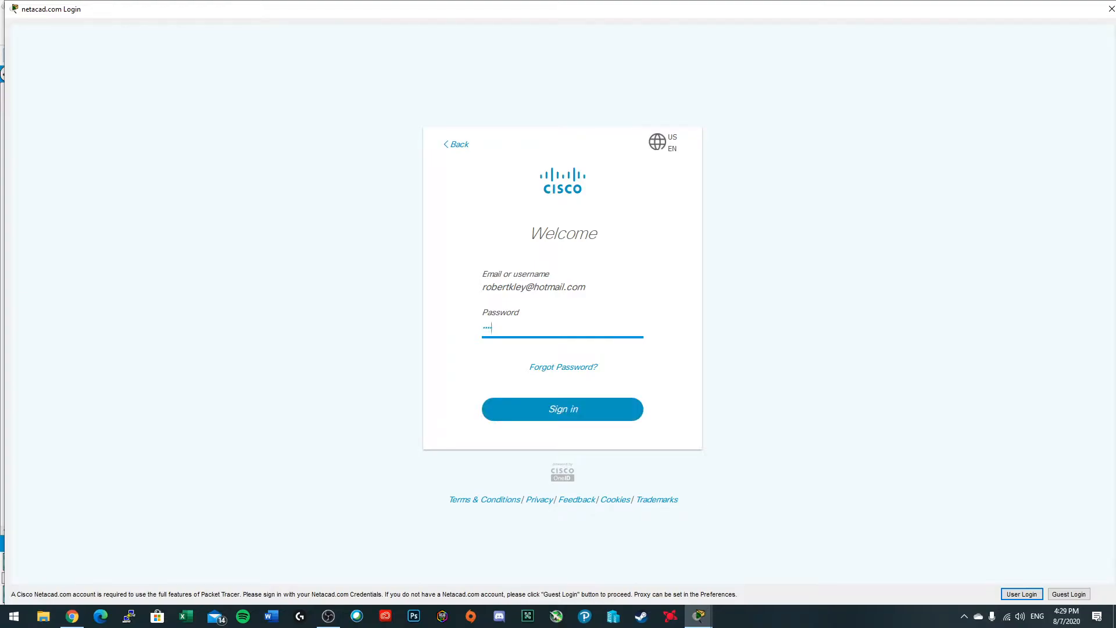
pyautogui.press('BackSpace')
pyautogui.press('BackSpace')
pyautogui.press('BackSpace')
pyautogui.write('********')
pyautogui.hotkey('alt', 'Tab')
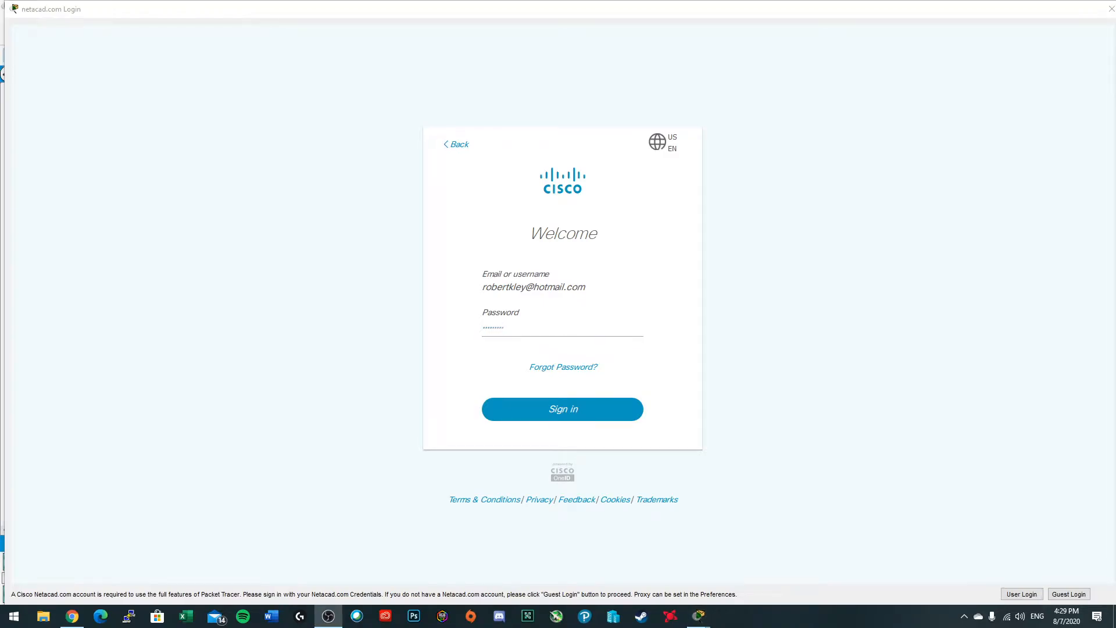
pyautogui.click(550, 414)
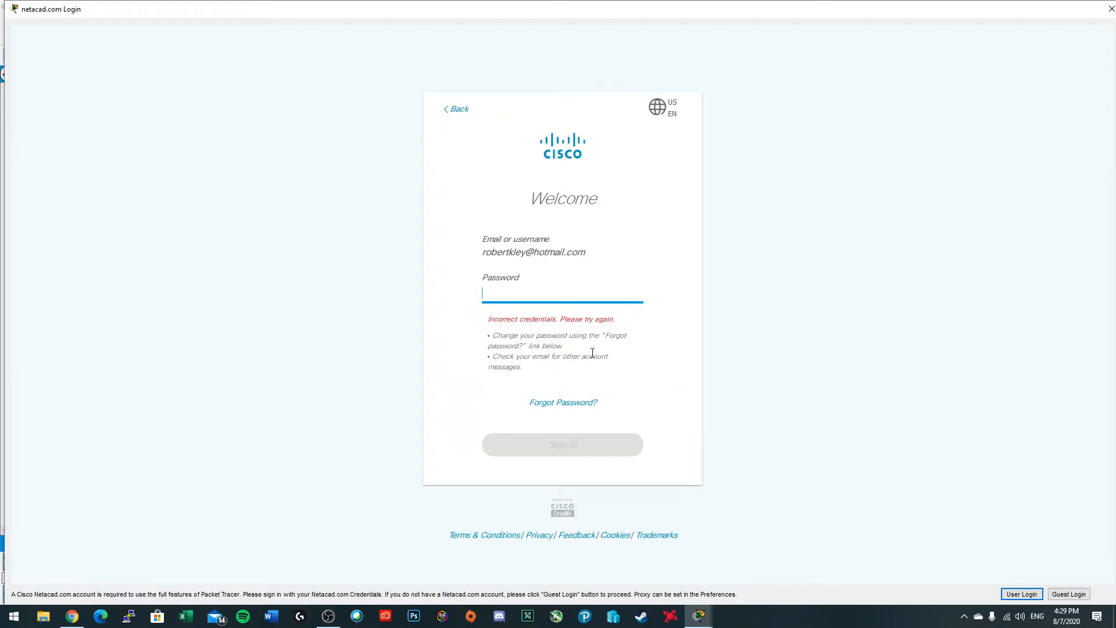
pyautogui.write('•')
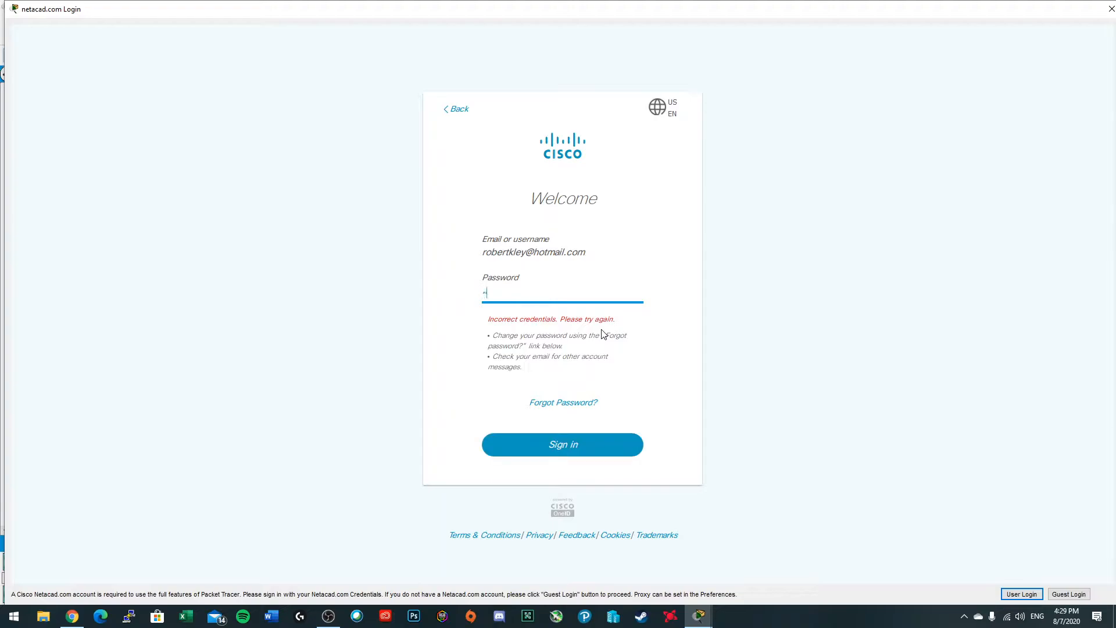
pyautogui.write('•••••••••')
# Sign in with the re-entered password and verify with the authenticator code
pyautogui.click(581, 445)
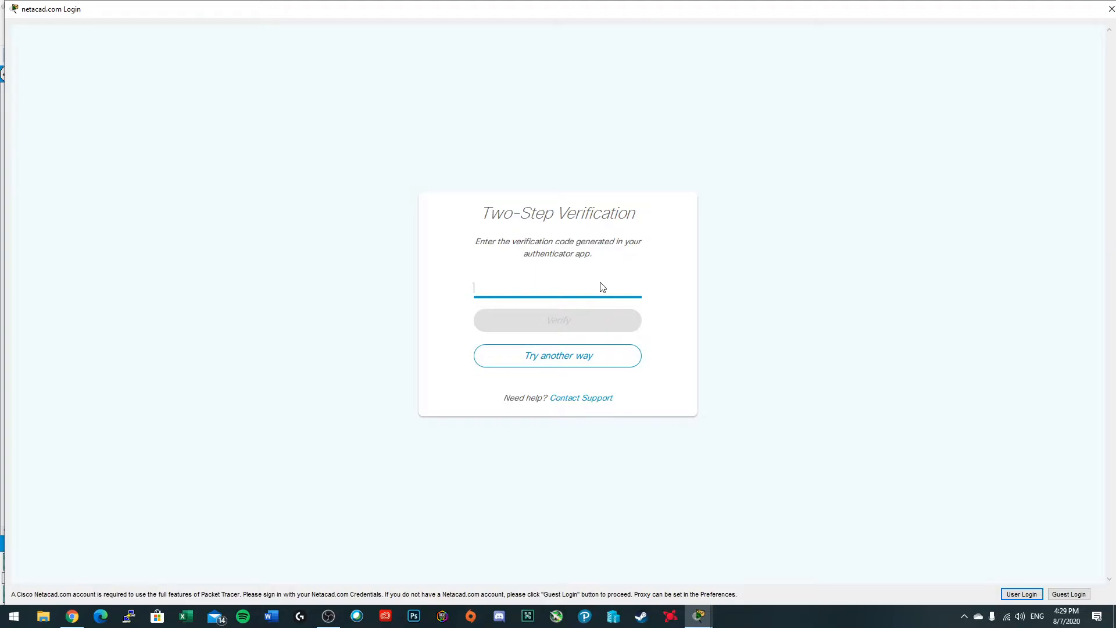
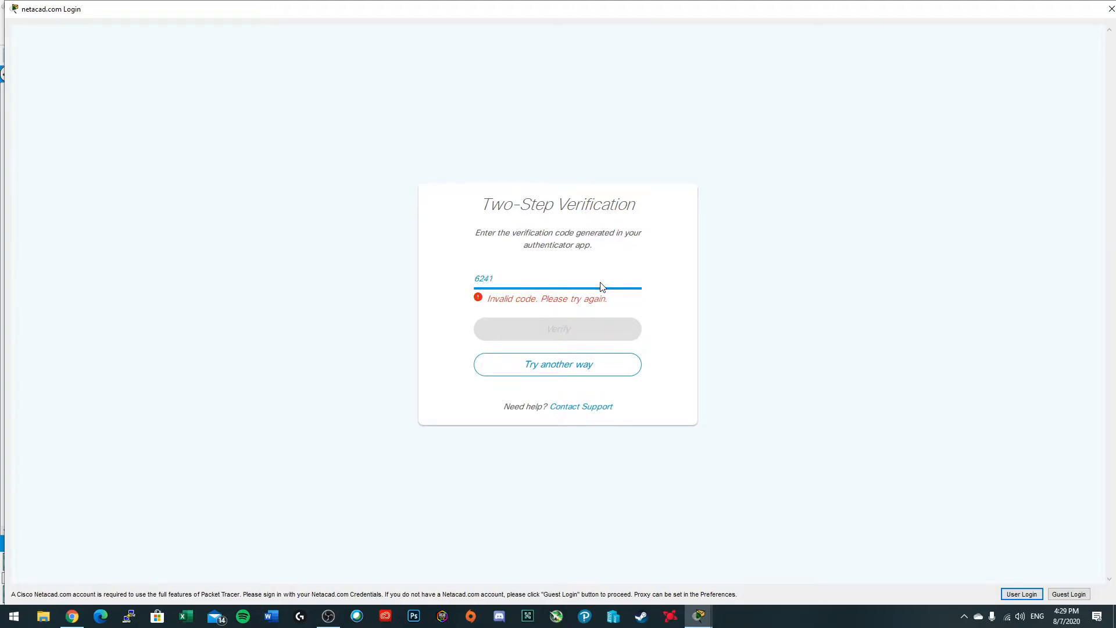
pyautogui.click(540, 325)
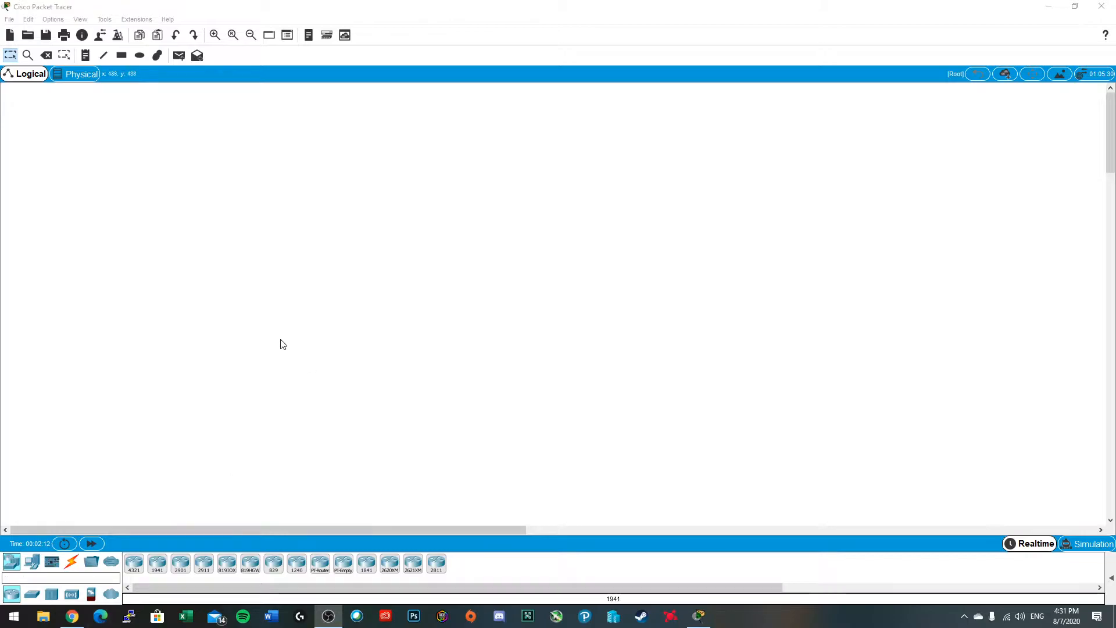
# Show the End Devices category in the bottom-left device-type selection box
pyautogui.click(32, 561)
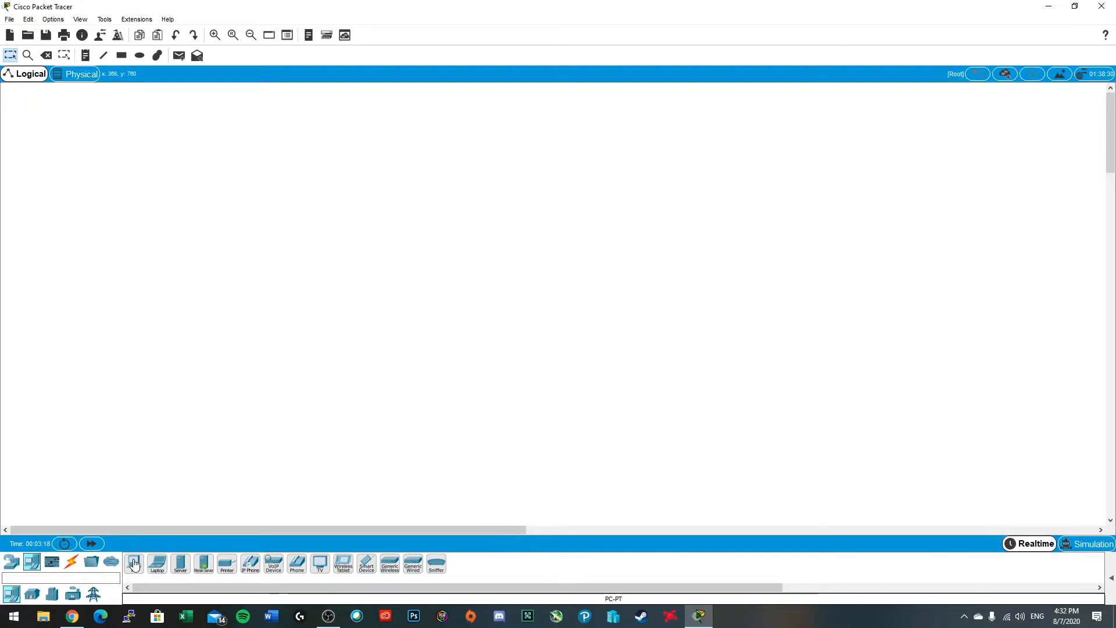
# Place a PC (PC0) on the left and a laptop (Laptop0) to its right
pyautogui.moveTo(134, 564)
pyautogui.mouseDown()
pyautogui.moveTo(214, 526)
pyautogui.moveTo(242, 394)
pyautogui.mouseUp()
pyautogui.moveTo(218, 265); pyautogui.dragTo(217, 258)
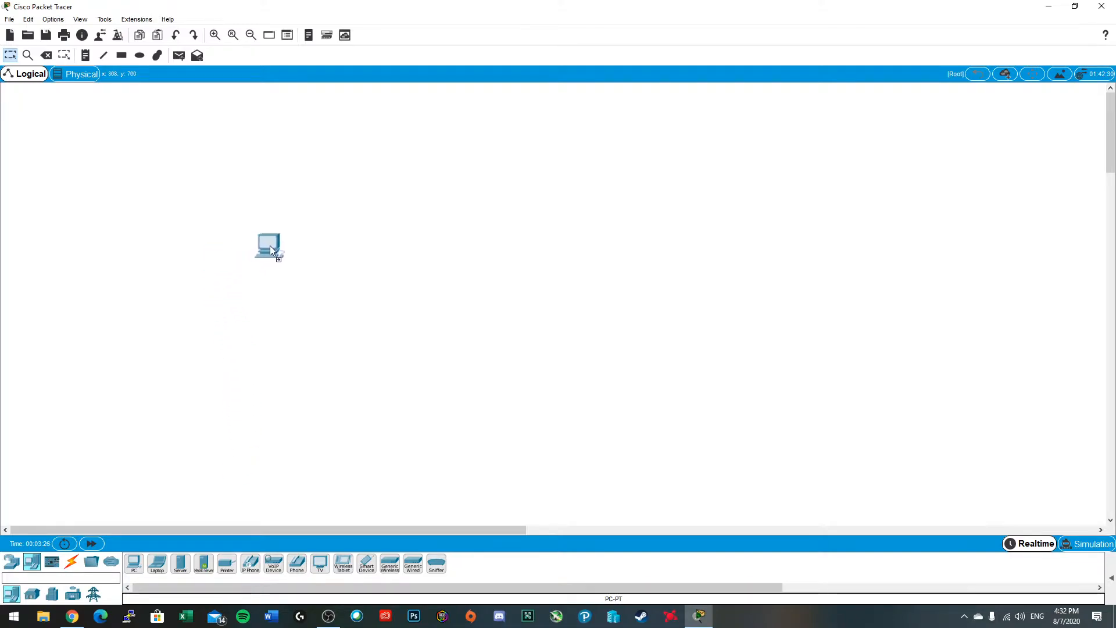
pyautogui.moveTo(293, 252); pyautogui.dragTo(293, 252)
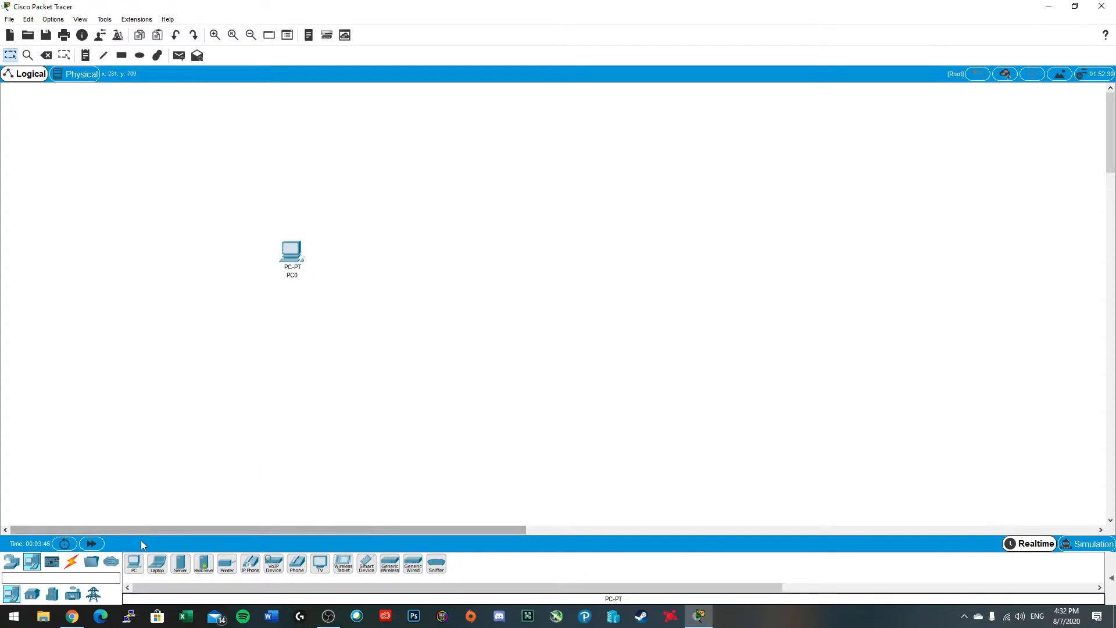
pyautogui.moveTo(156, 564); pyautogui.dragTo(451, 299)
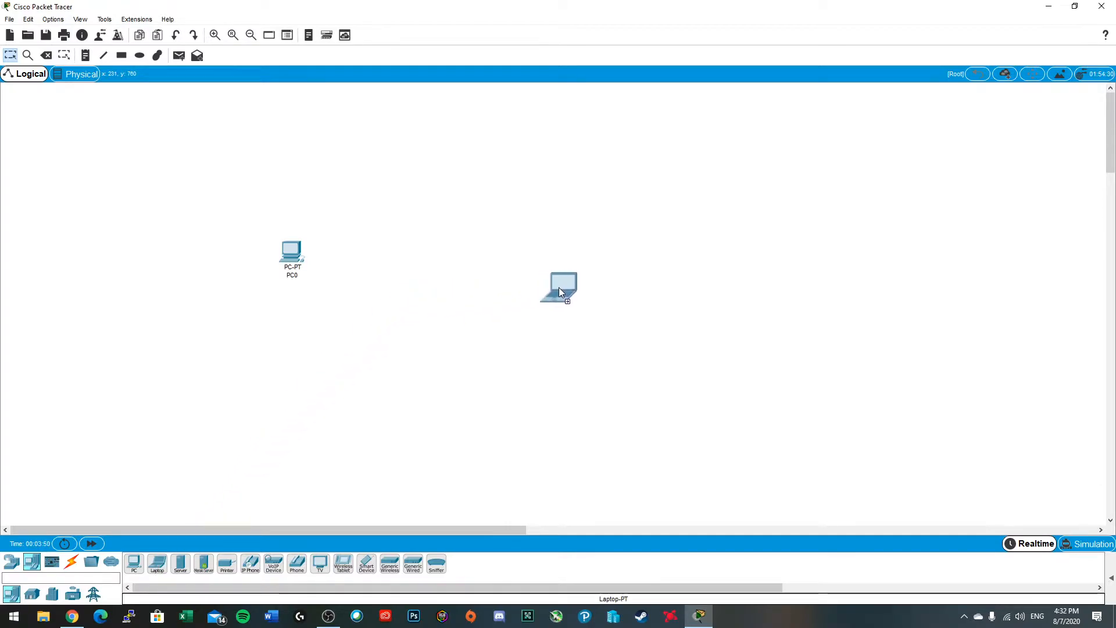
pyautogui.moveTo(547, 259); pyautogui.dragTo(552, 259)
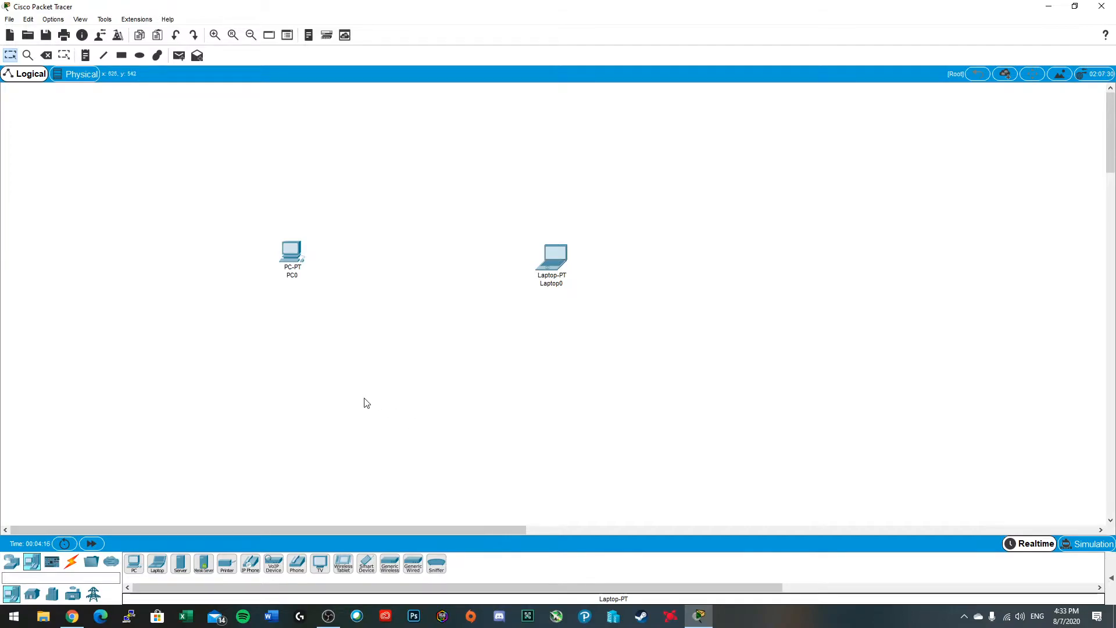
# Switch the device-type selection box to the Network Devices category
pyautogui.click(11, 566)
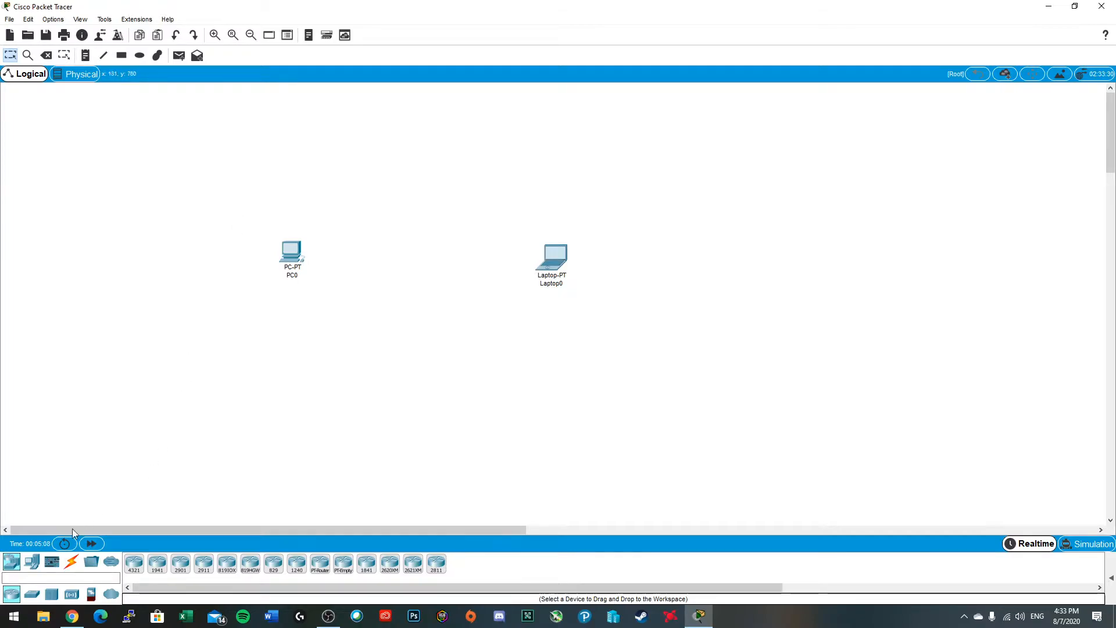
# Drag a 2960 switch from the Switches list between PC0 and Laptop0
pyautogui.click(31, 593)
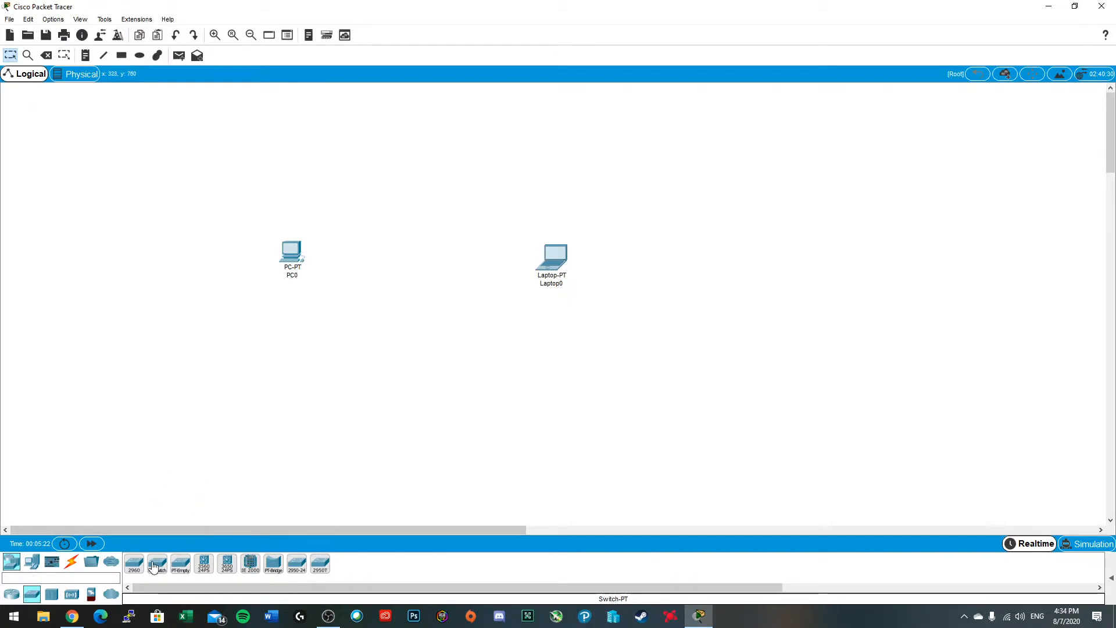
pyautogui.moveTo(135, 563); pyautogui.dragTo(414, 253)
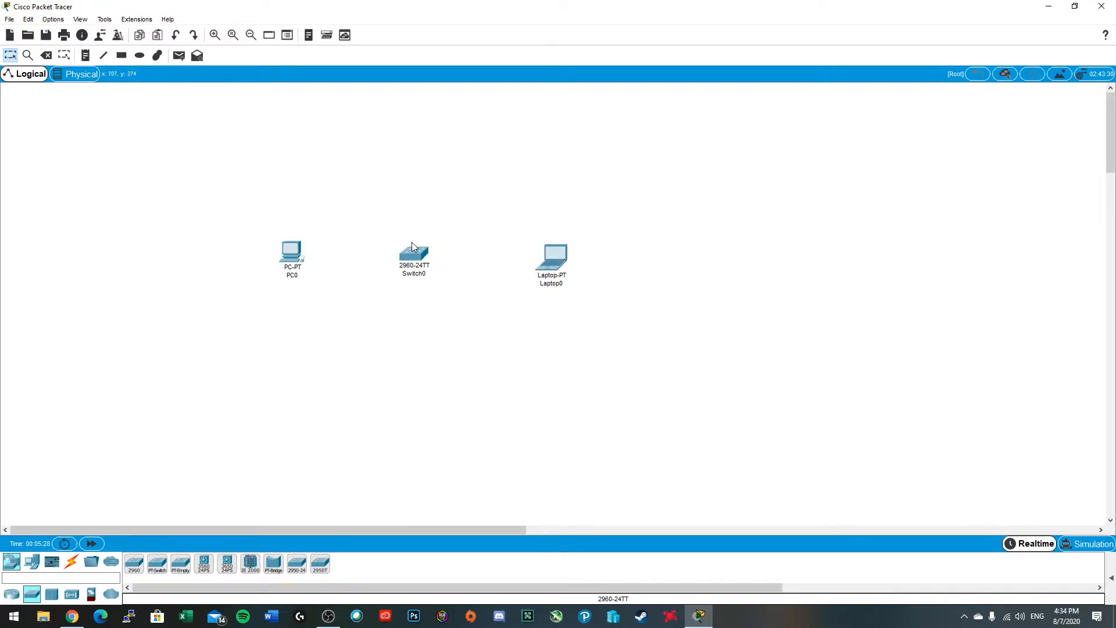
# Move Switch0, Laptop0 and PC0 so all three sit level in one row
pyautogui.moveTo(427, 239); pyautogui.dragTo(377, 168)
pyautogui.moveTo(405, 259)
pyautogui.mouseDown()
pyautogui.moveTo(238, 196)
pyautogui.moveTo(132, 376)
pyautogui.moveTo(469, 403)
pyautogui.moveTo(433, 385)
pyautogui.moveTo(398, 260)
pyautogui.moveTo(417, 263)
pyautogui.mouseUp()
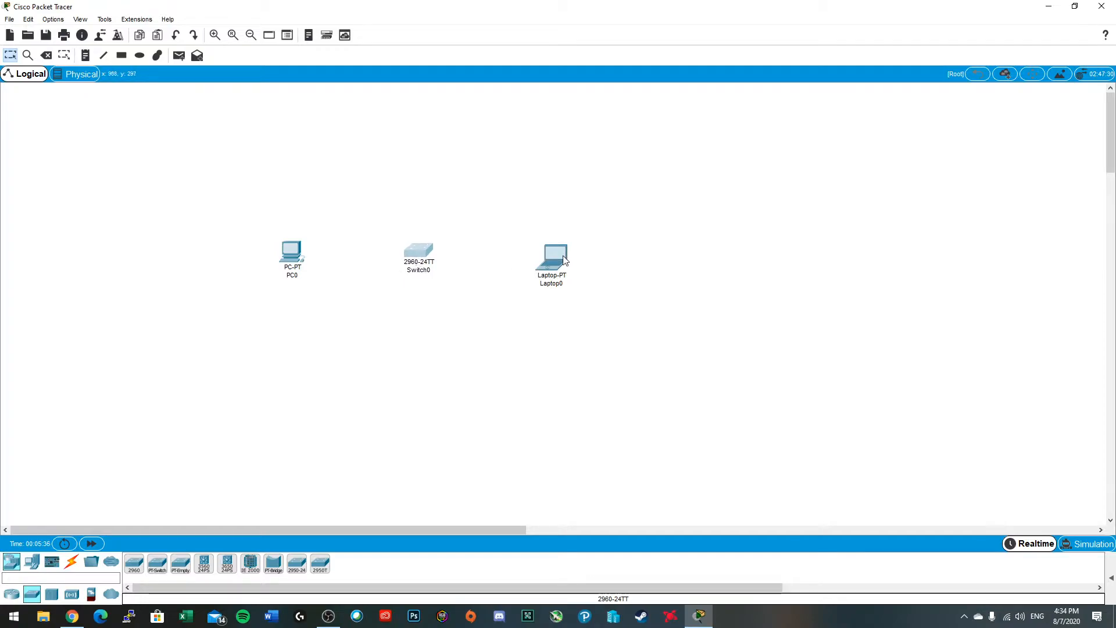
pyautogui.moveTo(564, 260); pyautogui.dragTo(562, 251)
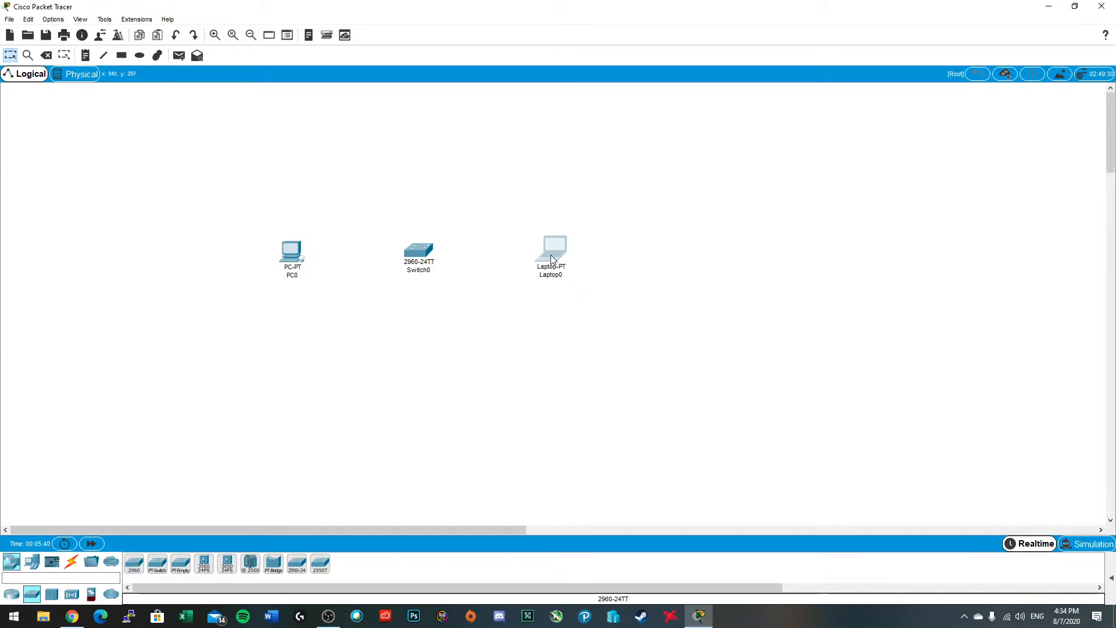
pyautogui.moveTo(551, 259)
pyautogui.mouseDown()
pyautogui.moveTo(378, 427)
pyautogui.moveTo(379, 352)
pyautogui.moveTo(561, 259)
pyautogui.mouseUp()
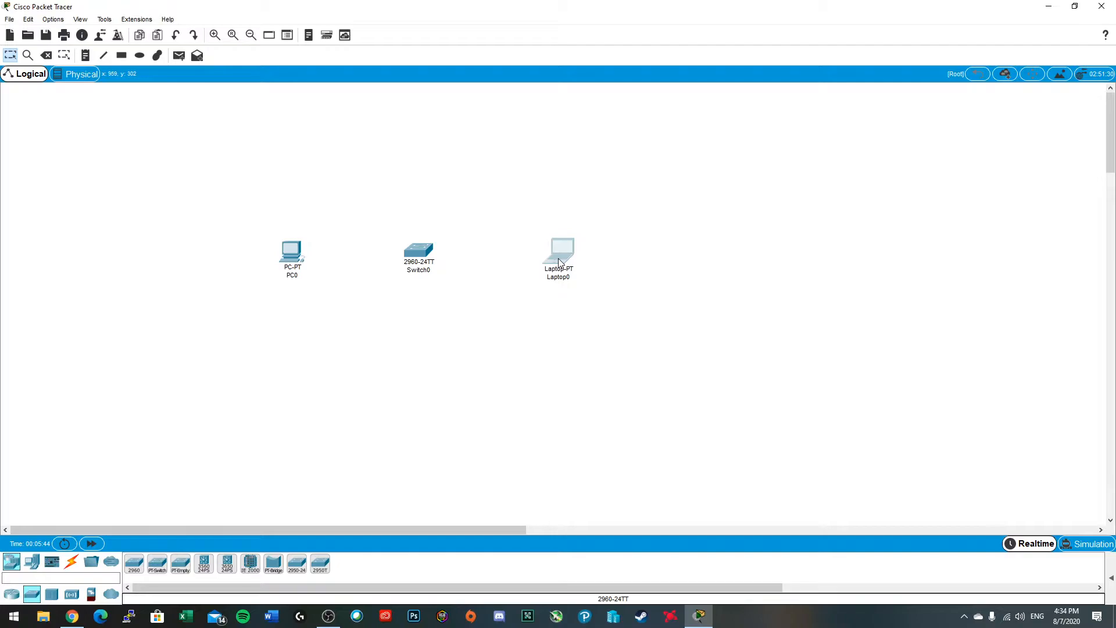
pyautogui.moveTo(293, 253); pyautogui.dragTo(290, 170)
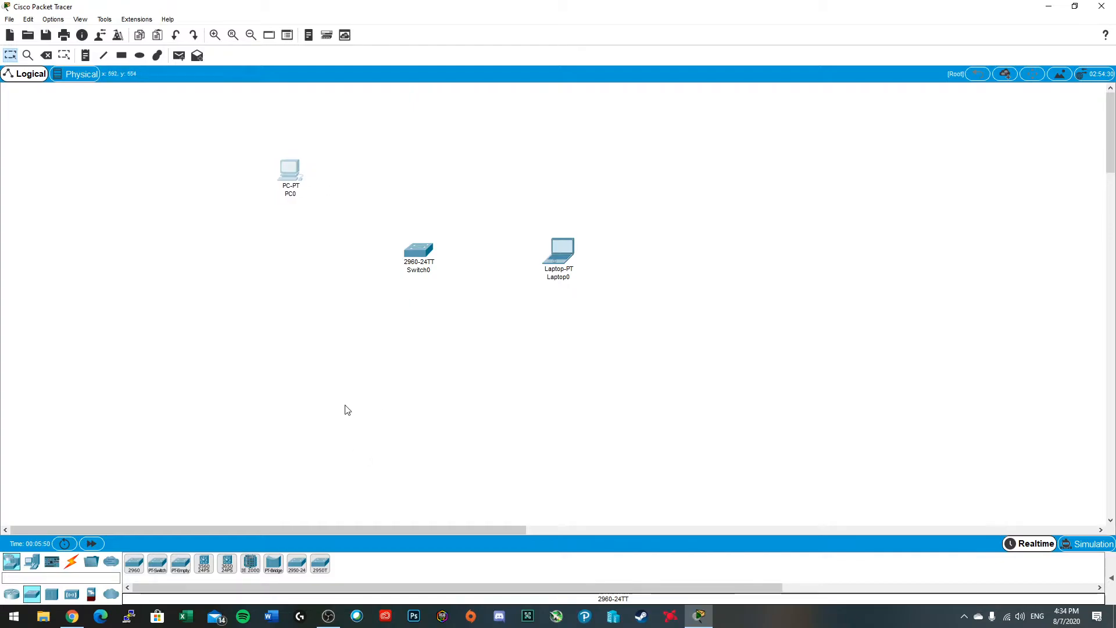
pyautogui.moveTo(288, 172); pyautogui.dragTo(299, 248)
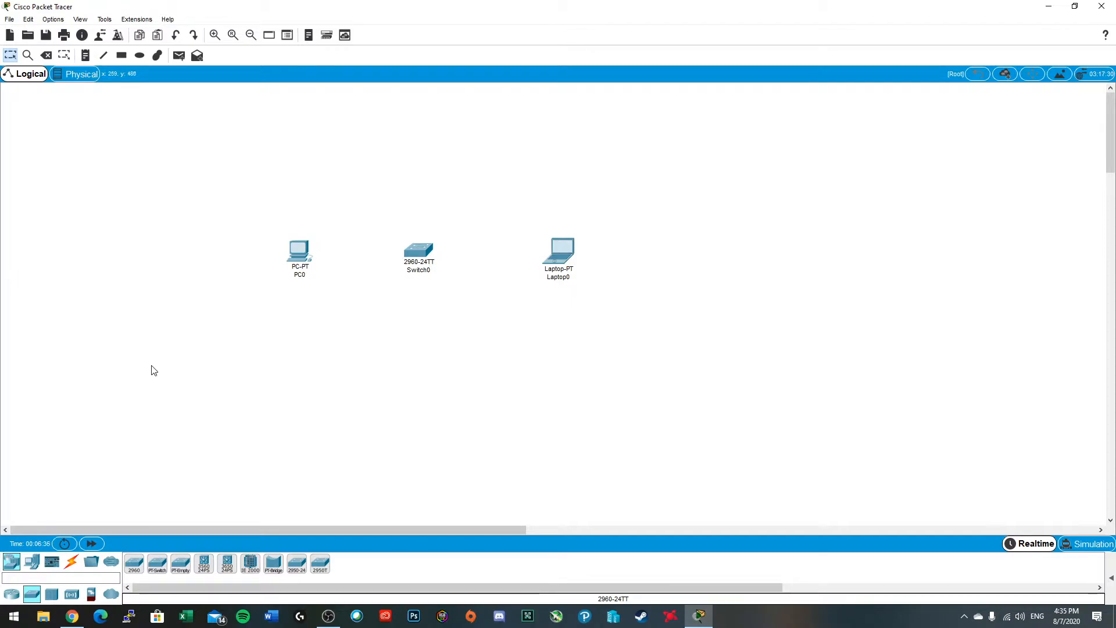
# Cable PC0 to Switch0 using the Automatically Choose Connection Type option
pyautogui.click(71, 562)
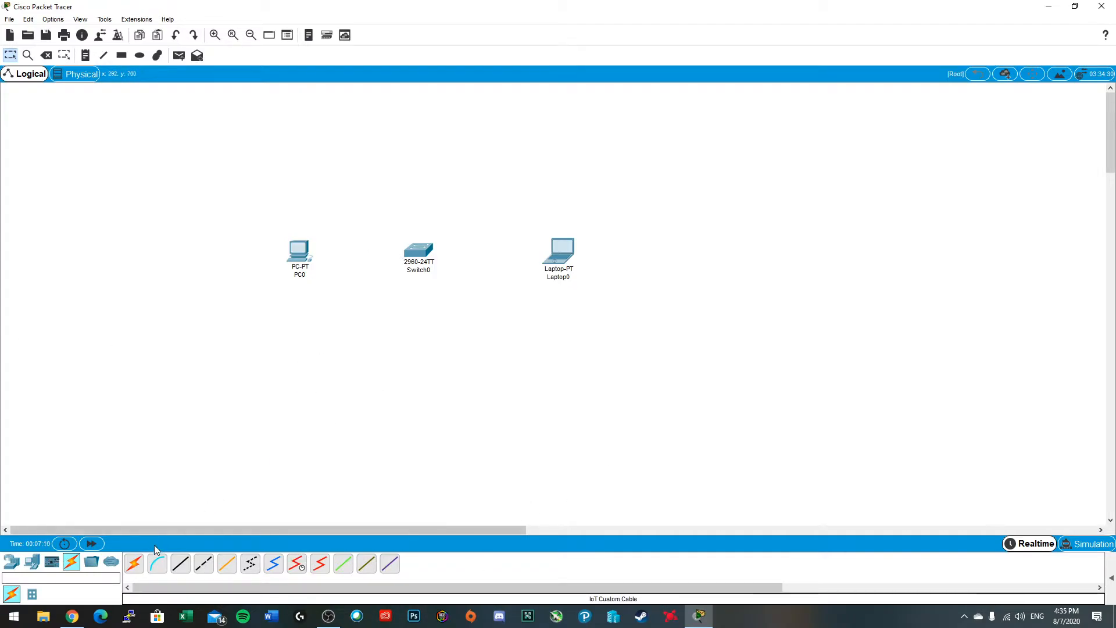
pyautogui.click(134, 569)
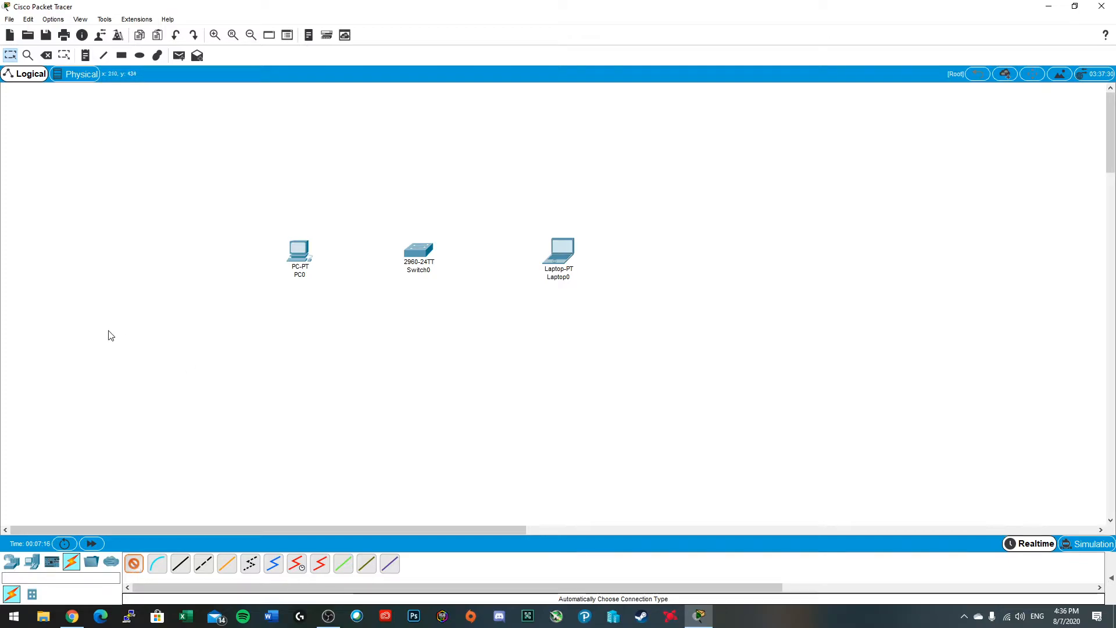
pyautogui.click(301, 255)
pyautogui.click(418, 251)
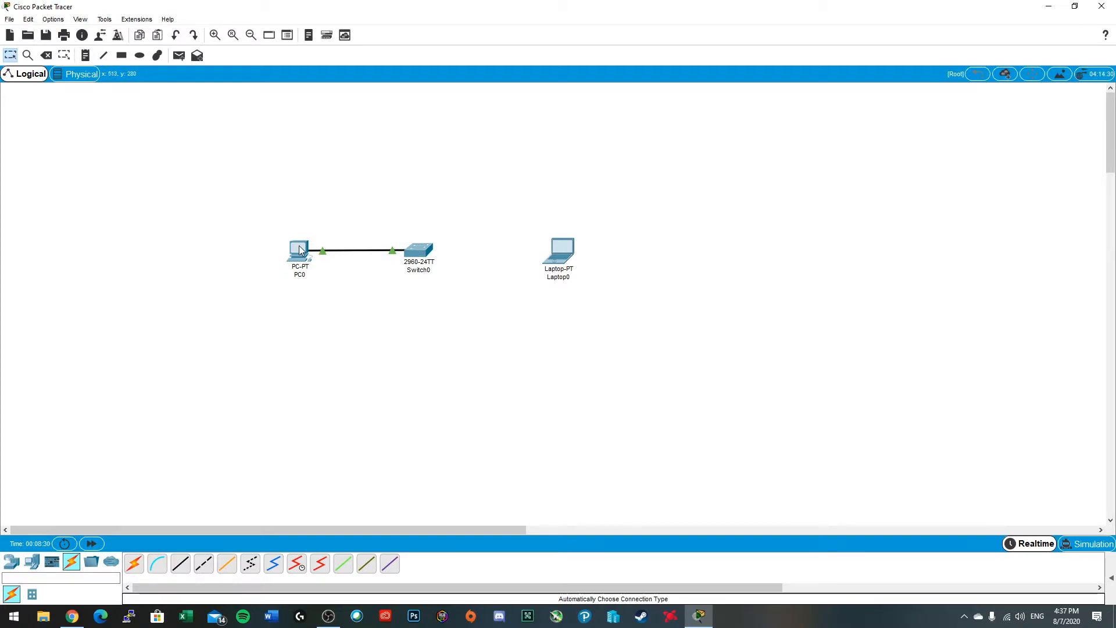
pyautogui.moveTo(409, 249)
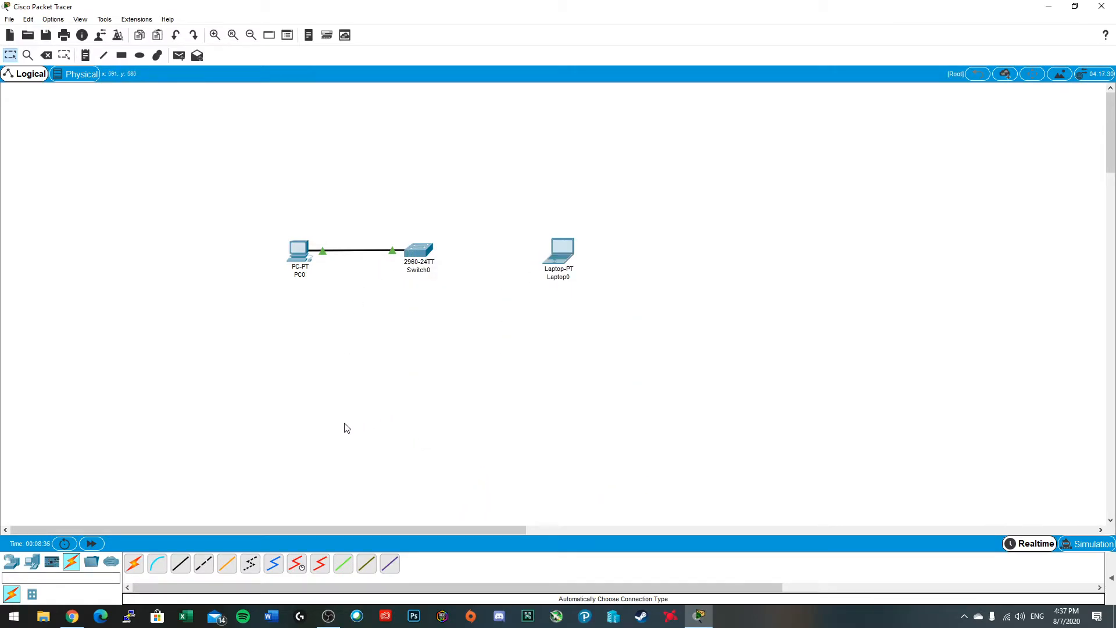
# Cable Laptop0 to Switch0 using the automatically chosen connection type
pyautogui.click(134, 563)
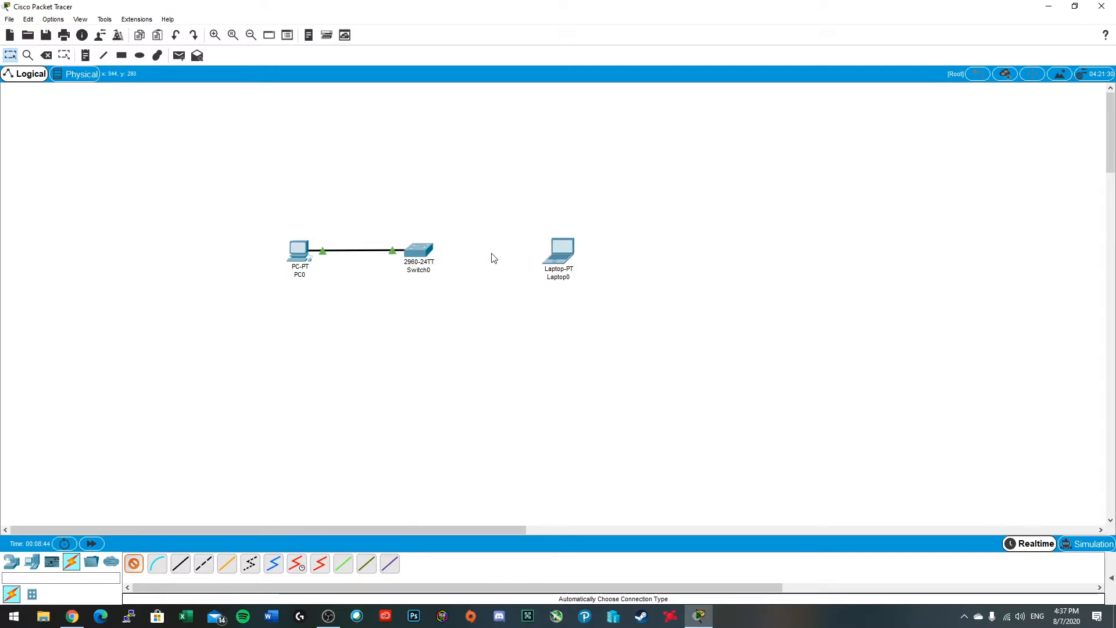
pyautogui.click(561, 254)
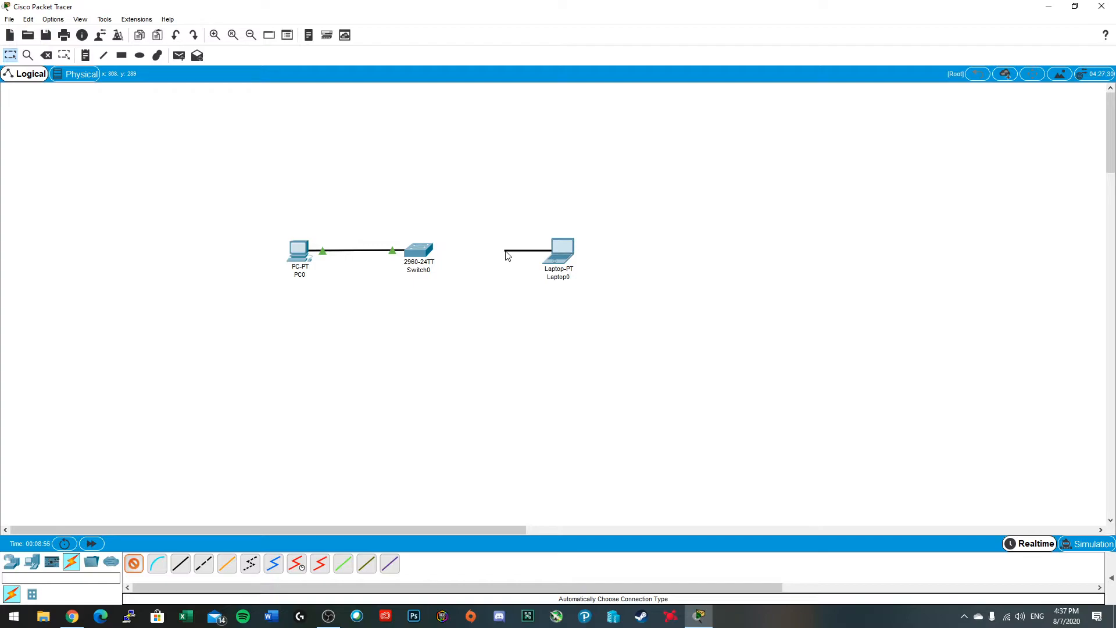
pyautogui.click(417, 250)
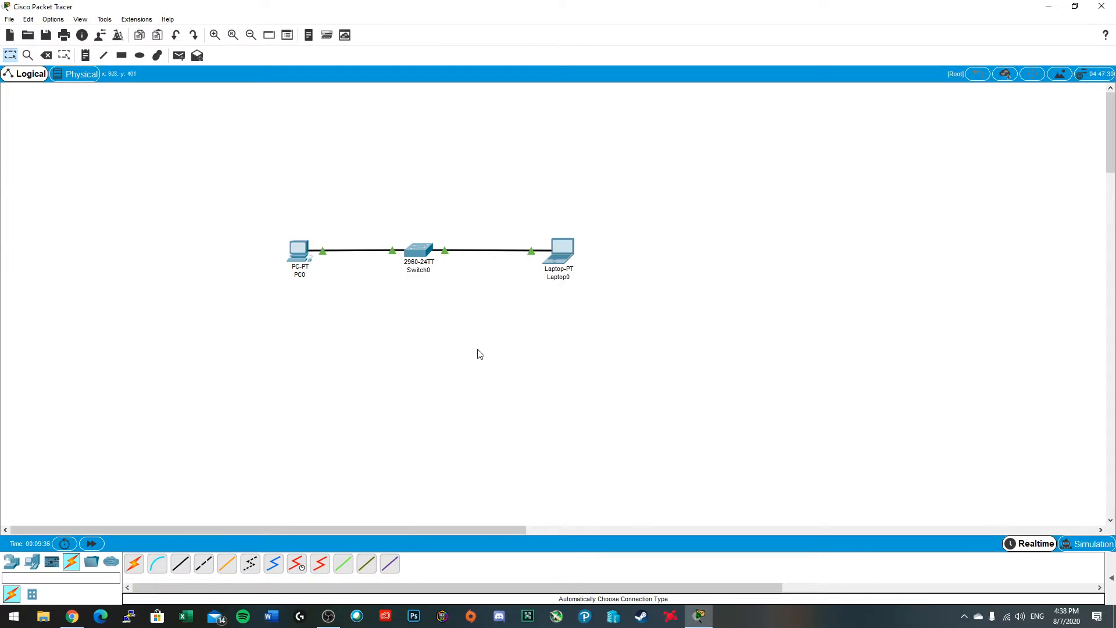
pyautogui.click(214, 36)
pyautogui.click(214, 36)
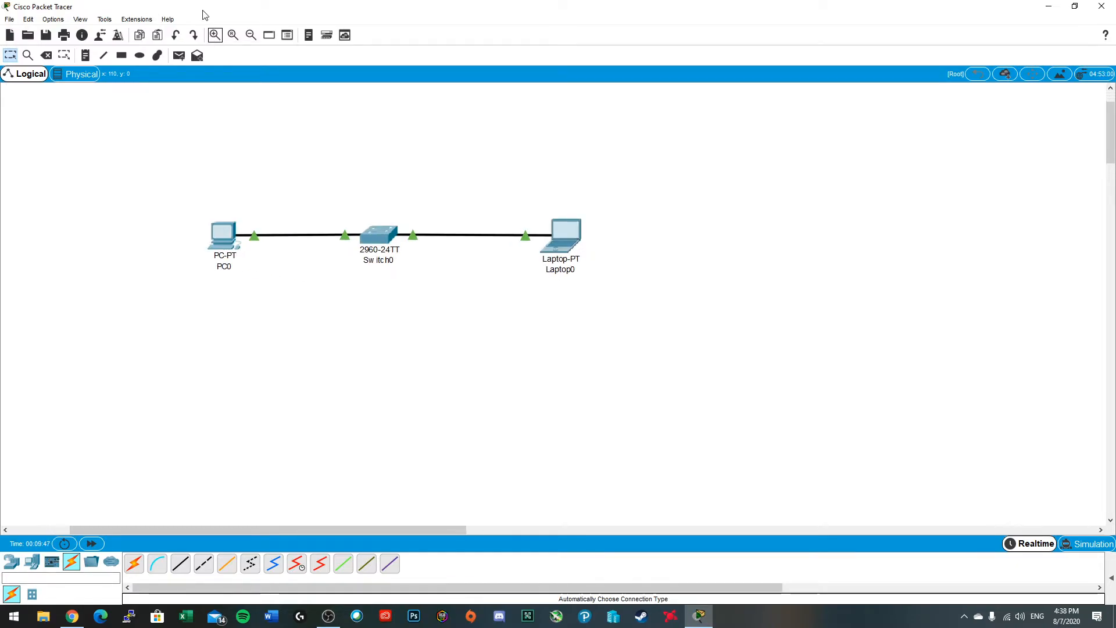
pyautogui.click(218, 39)
pyautogui.click(251, 36)
pyautogui.click(251, 36)
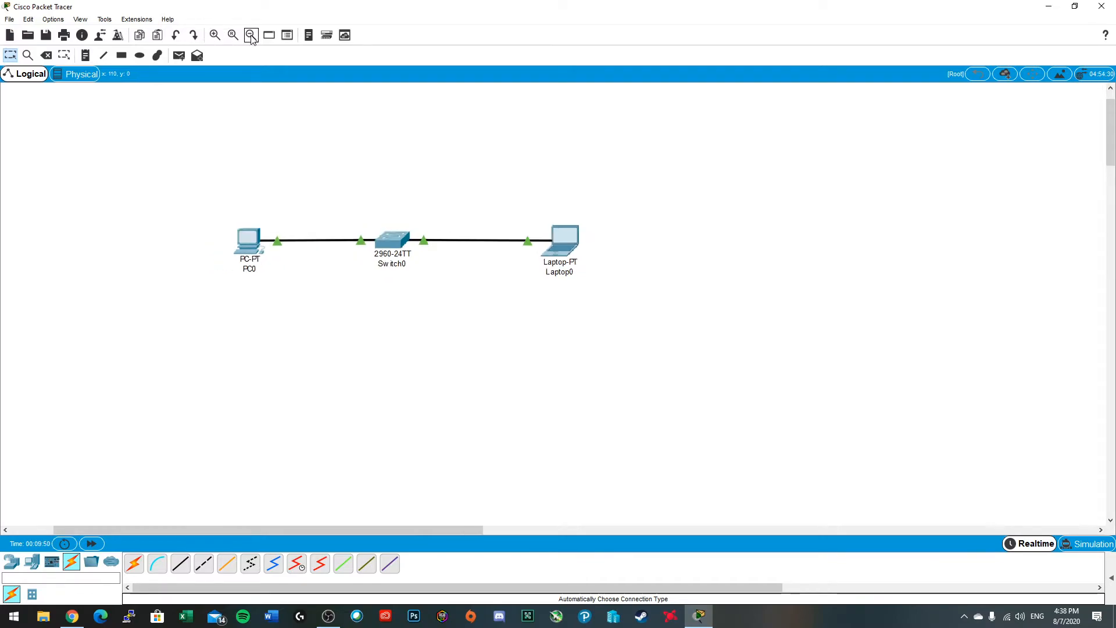
pyautogui.click(251, 36)
pyautogui.click(251, 36)
pyautogui.click(251, 36)
pyautogui.click(251, 36)
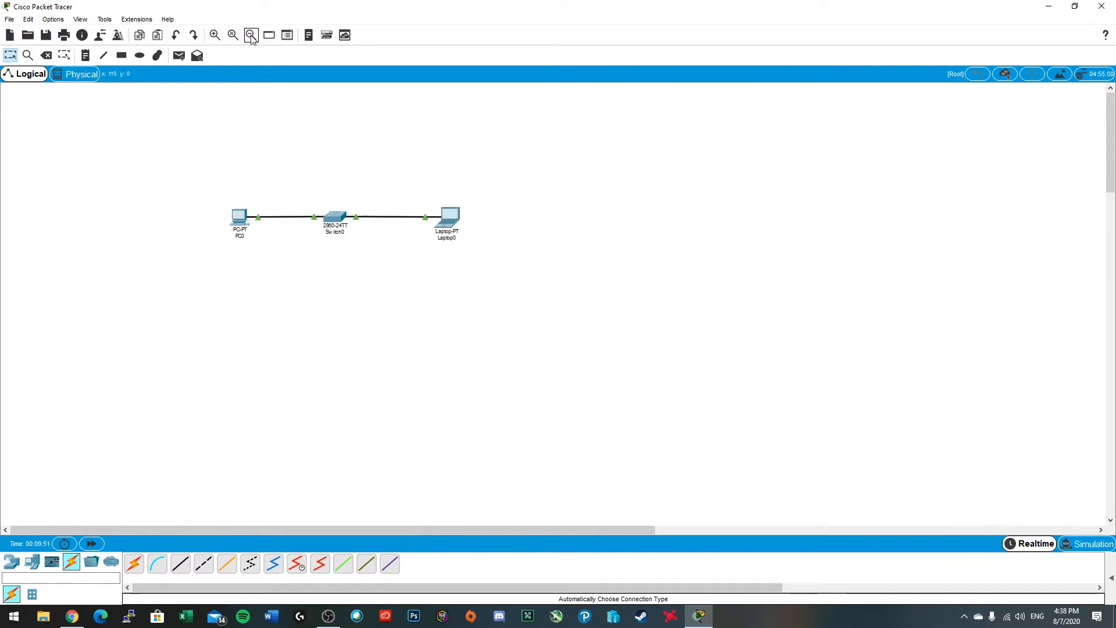
pyautogui.click(216, 36)
pyautogui.click(216, 36)
pyautogui.click(216, 36)
pyautogui.click(216, 36)
pyautogui.click(217, 36)
pyautogui.click(219, 37)
pyautogui.click(219, 37)
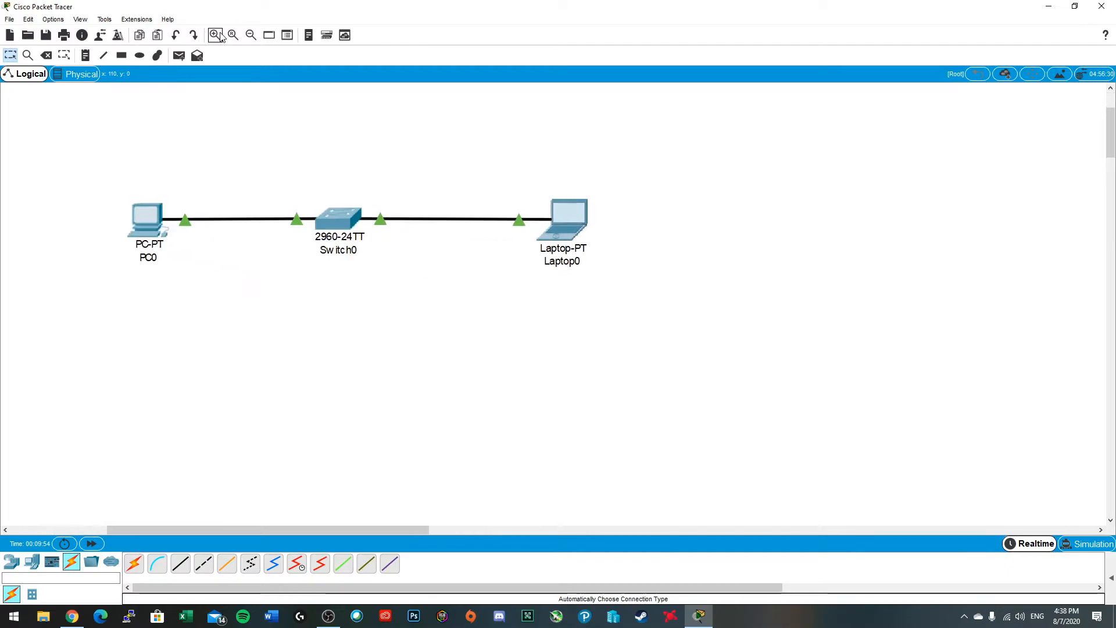
pyautogui.click(219, 37)
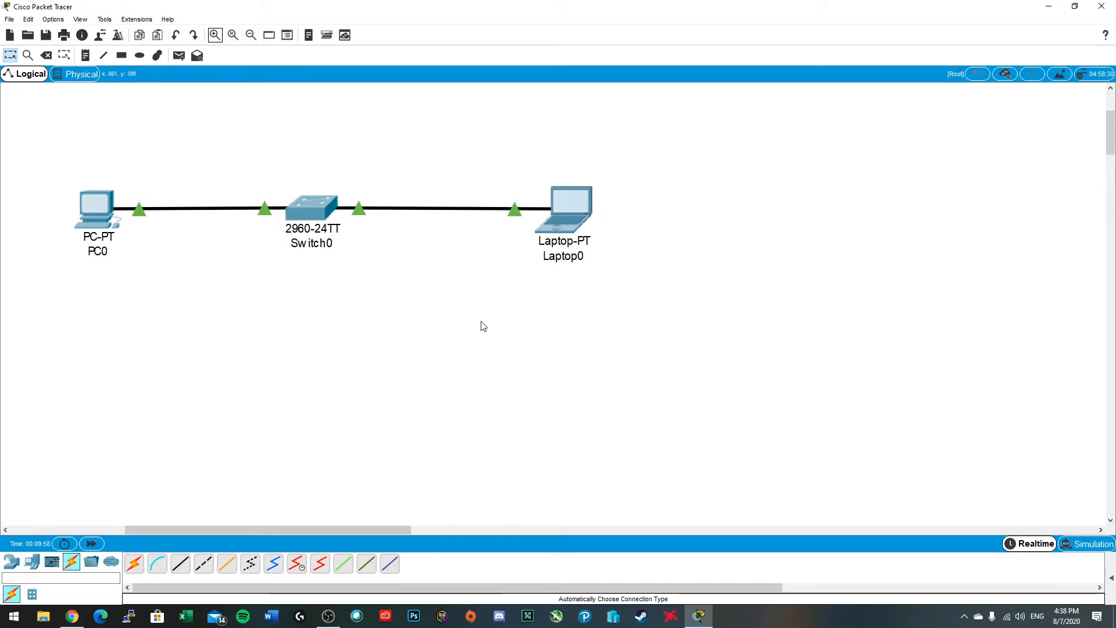
pyautogui.hscroll(-6, 566, 341)
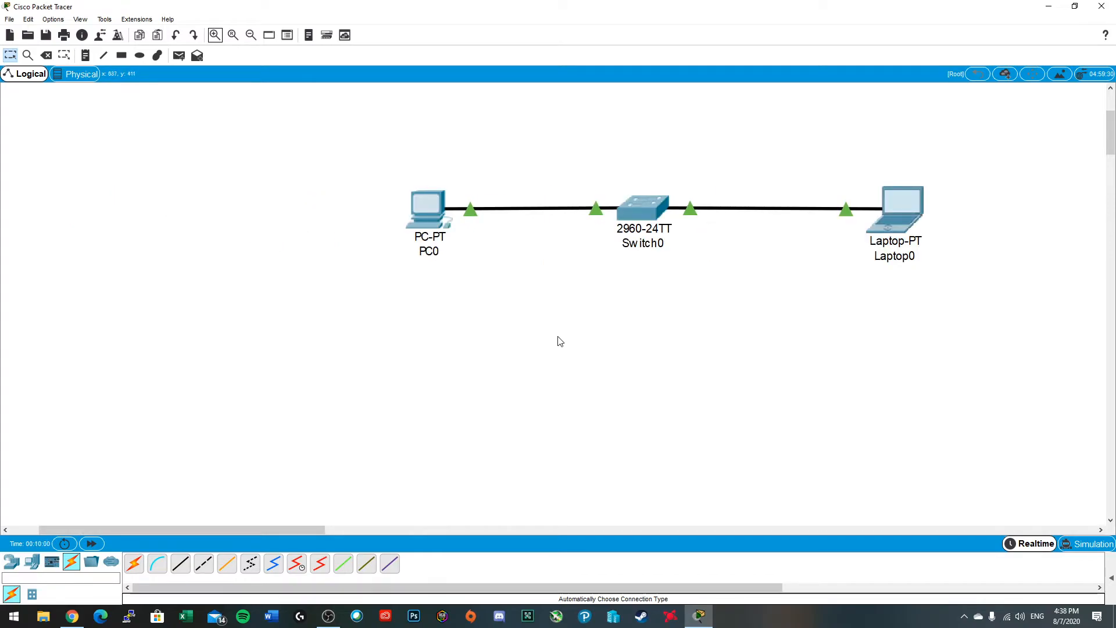
pyautogui.hscroll(3, 547, 344)
pyautogui.scroll(2, 532, 349)
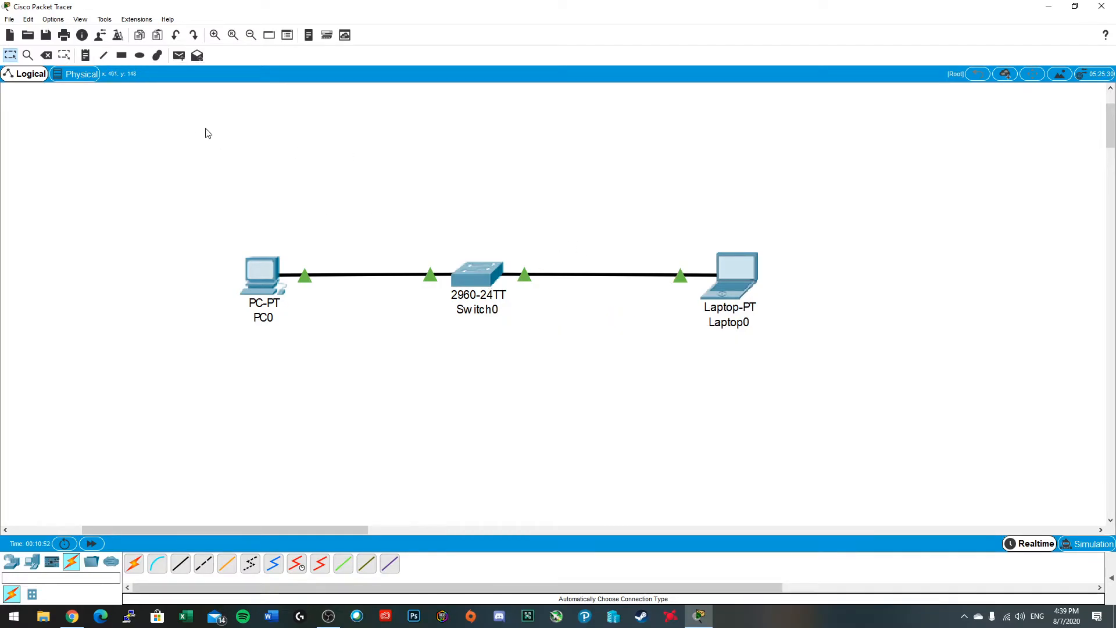
# Set the Ellipse drawing tool to filled shapes with a blue (#0055ff) fill colour
pyautogui.click(139, 56)
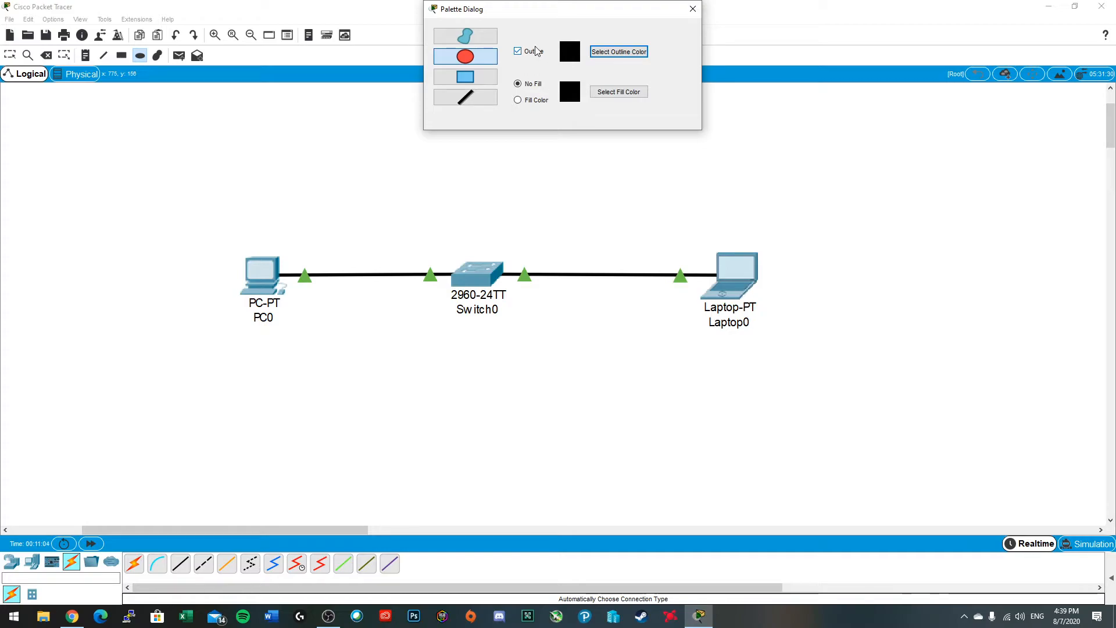
pyautogui.click(519, 100)
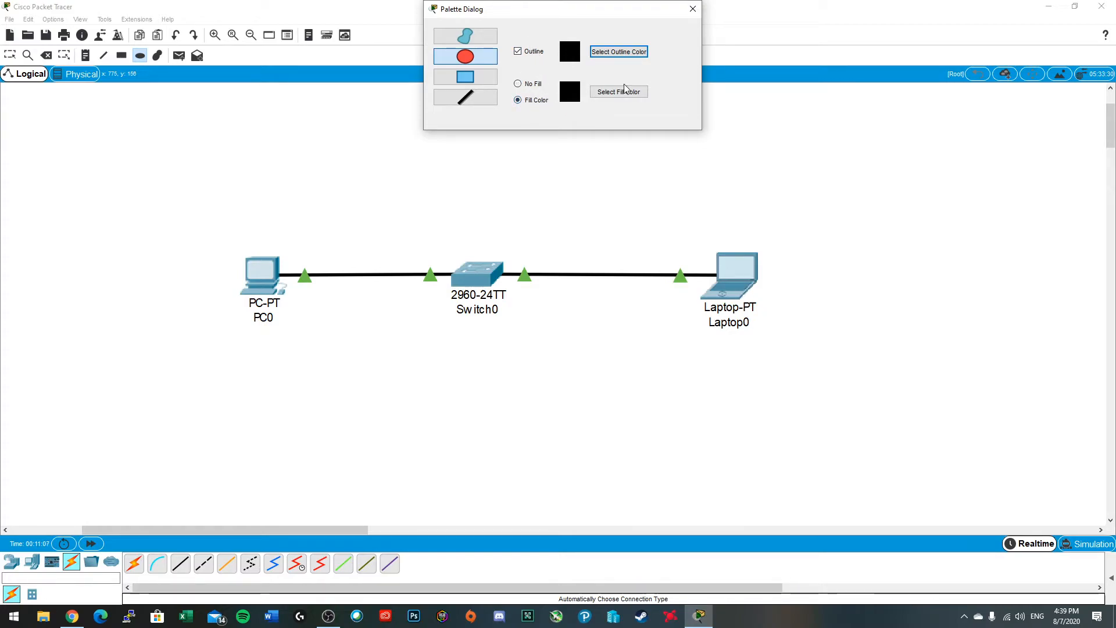
pyautogui.click(609, 100)
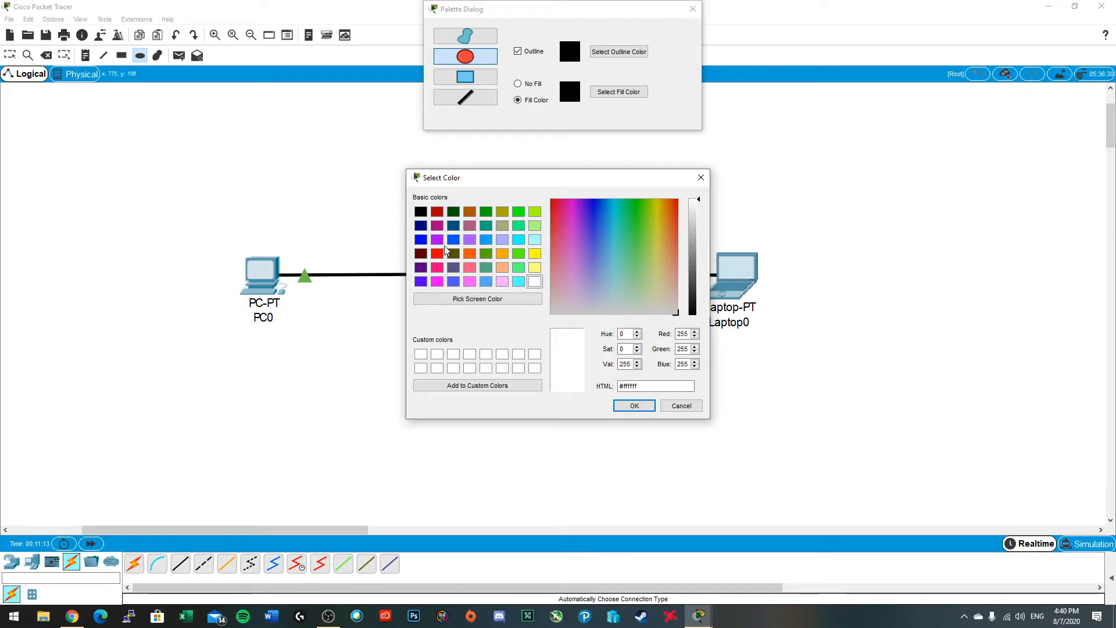
pyautogui.click(459, 240)
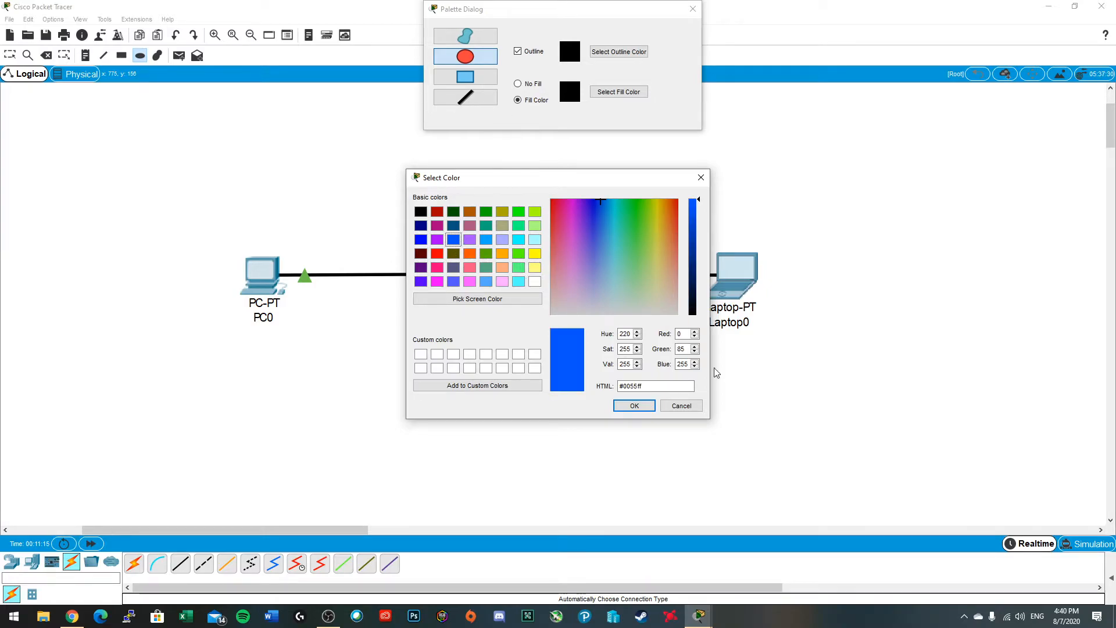
pyautogui.click(633, 406)
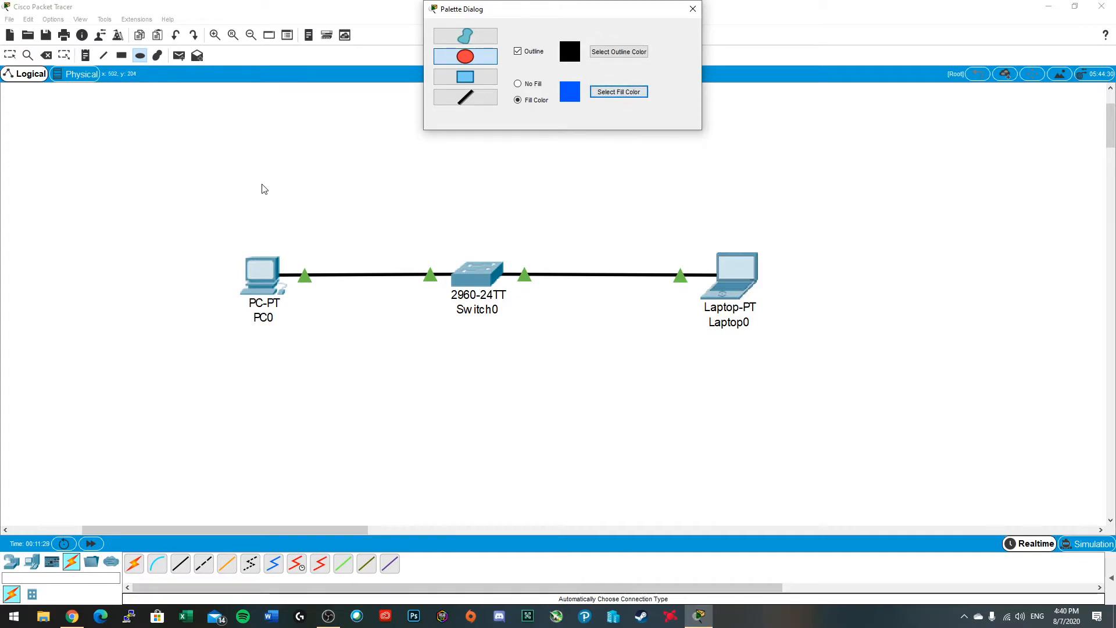
# Draw a large blue ellipse around PC0, Switch0 and Laptop0, plus three stray smaller ellipses
pyautogui.moveTo(200, 168); pyautogui.dragTo(811, 410)
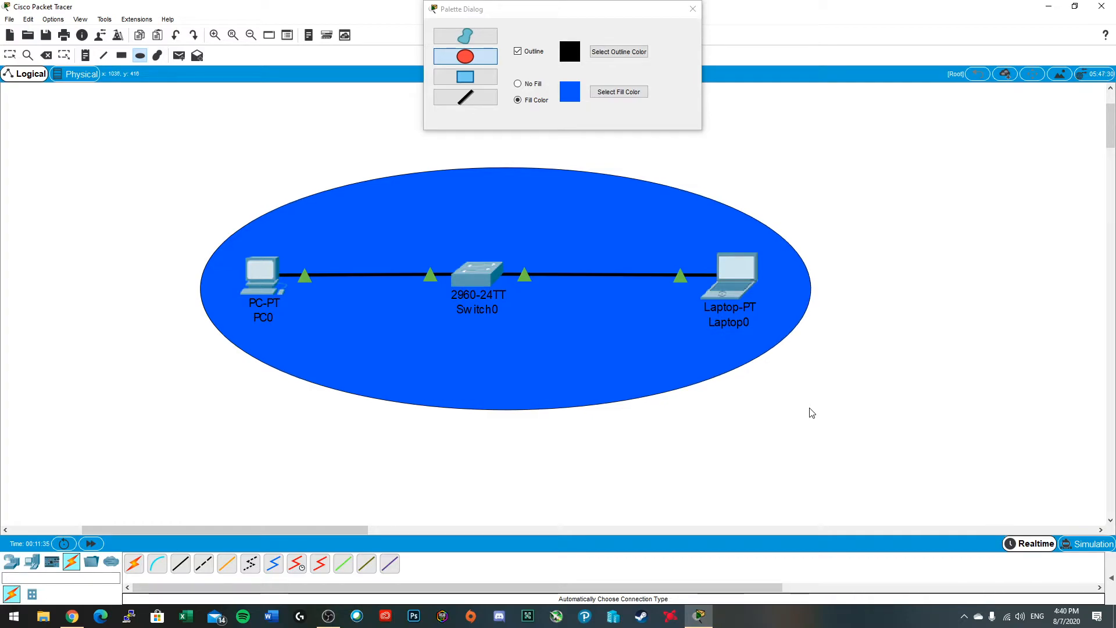
pyautogui.moveTo(811, 412)
pyautogui.mouseDown()
pyautogui.moveTo(769, 432)
pyautogui.moveTo(821, 424)
pyautogui.mouseUp()
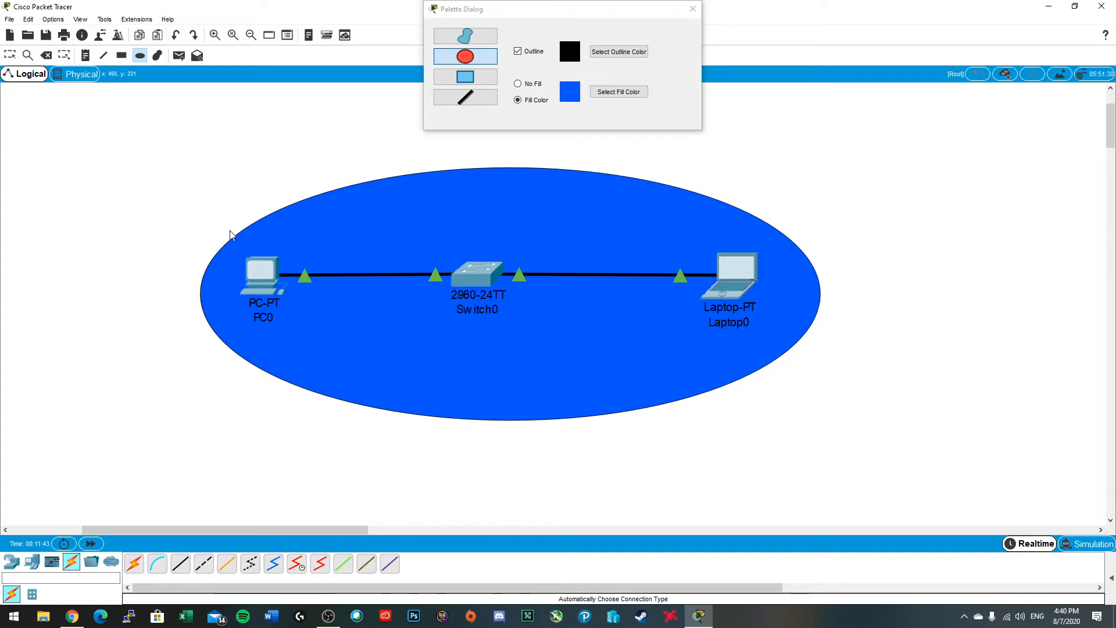
pyautogui.moveTo(485, 376); pyautogui.dragTo(460, 362)
pyautogui.moveTo(851, 187); pyautogui.dragTo(911, 332)
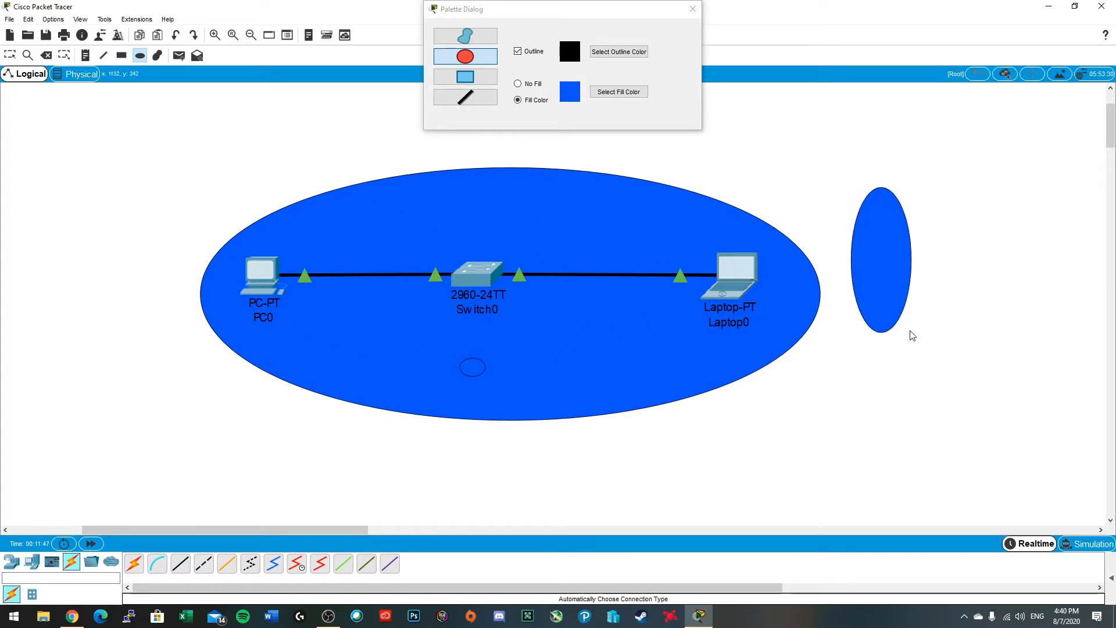
pyautogui.moveTo(671, 450); pyautogui.dragTo(928, 458)
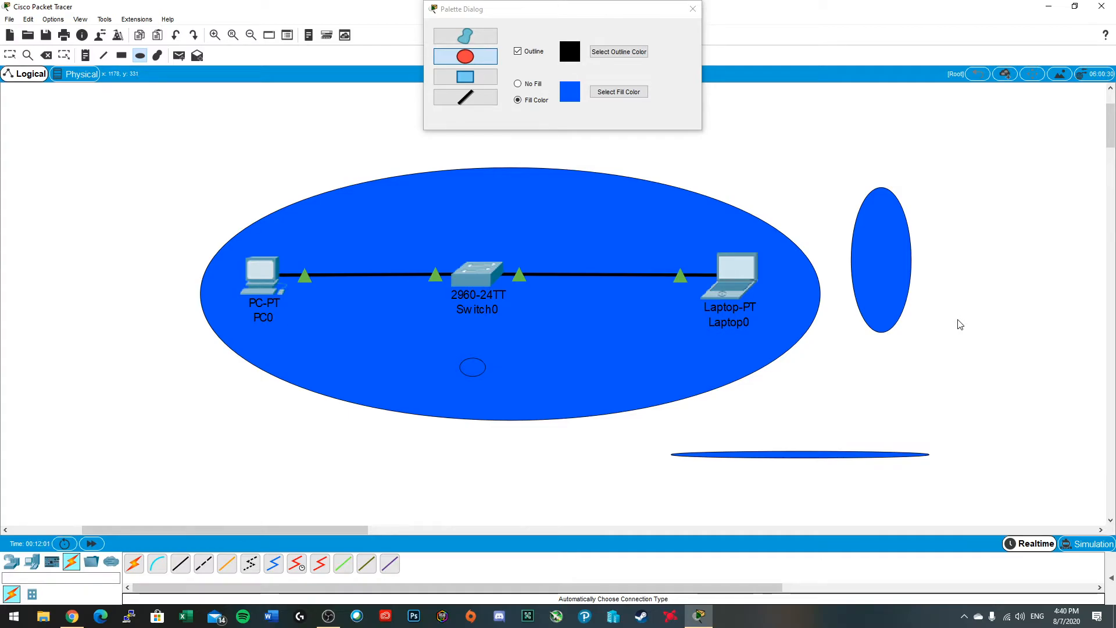
pyautogui.press('Delete')
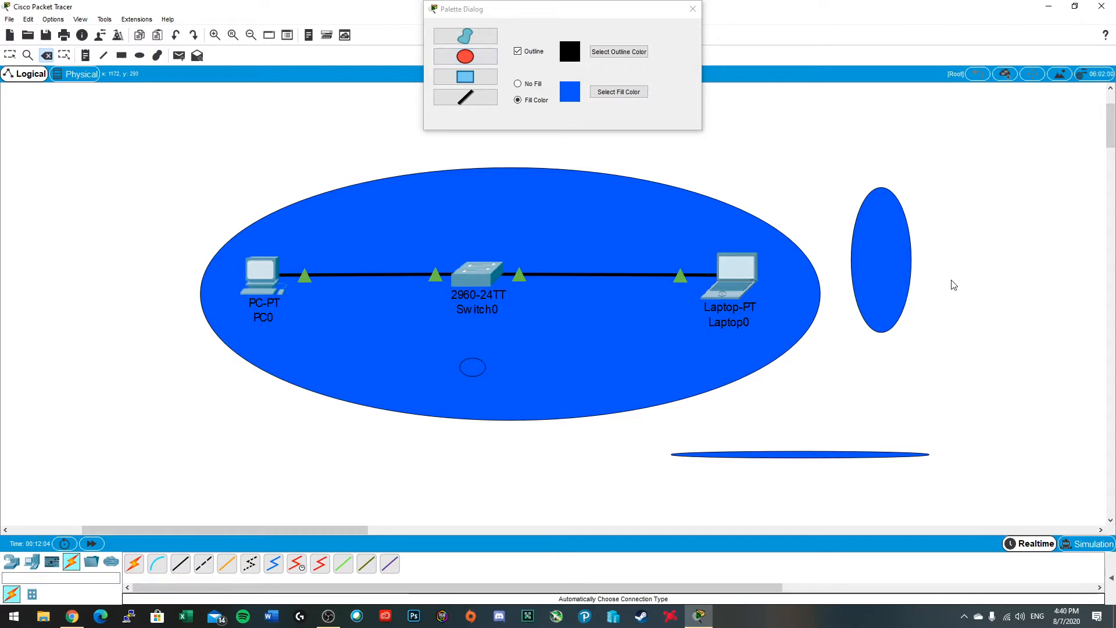
# Close the palette and delete the tall, flat and small stray ellipses
pyautogui.click(690, 9)
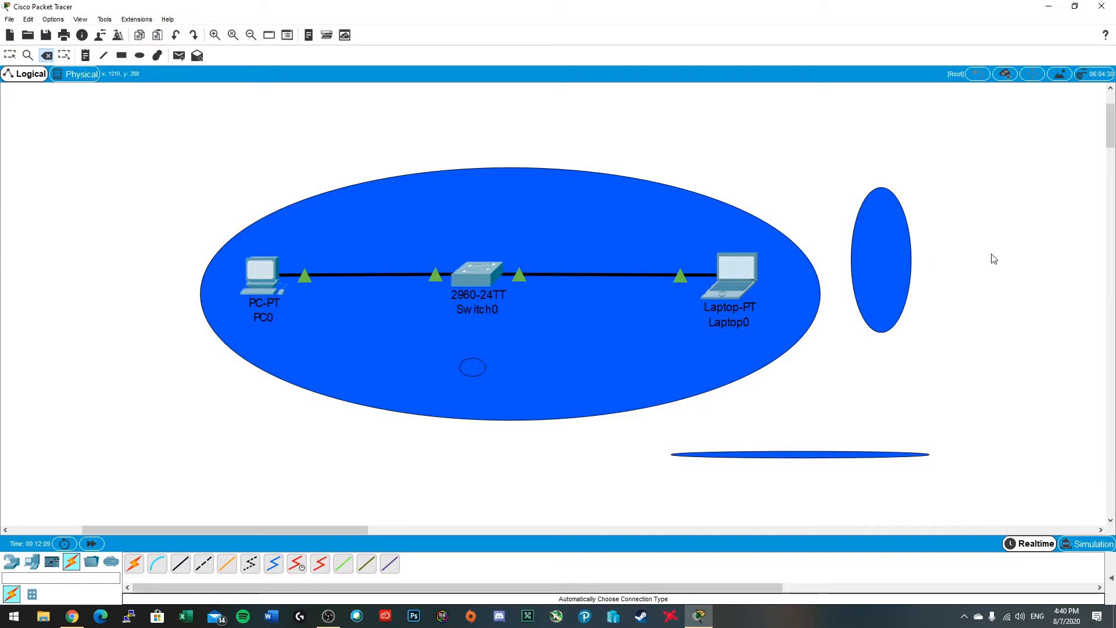
pyautogui.click(883, 249)
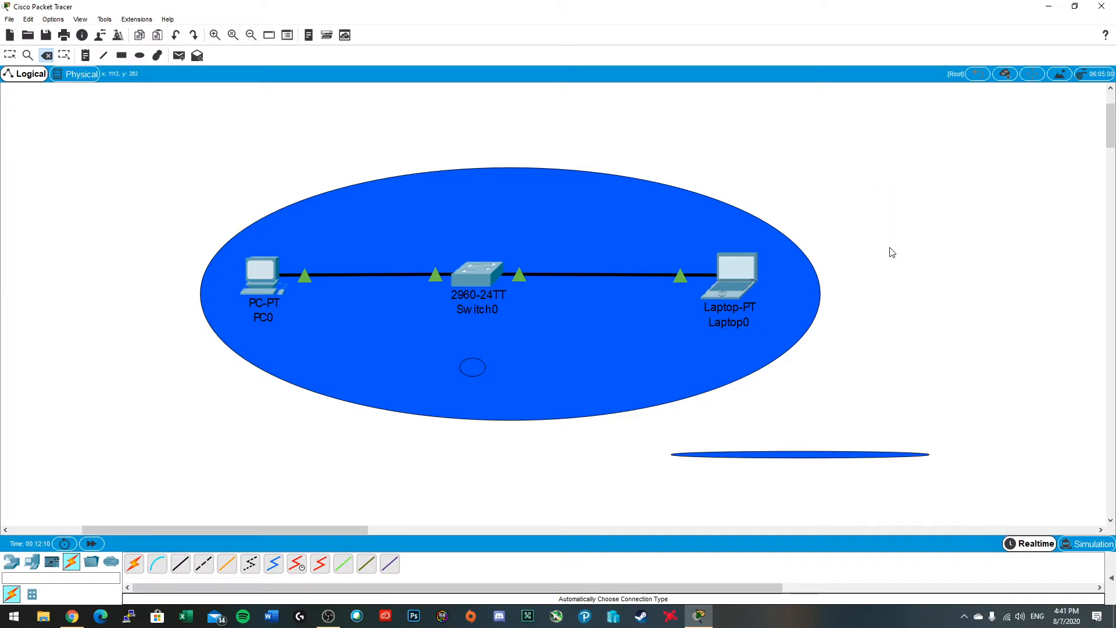
pyautogui.click(834, 454)
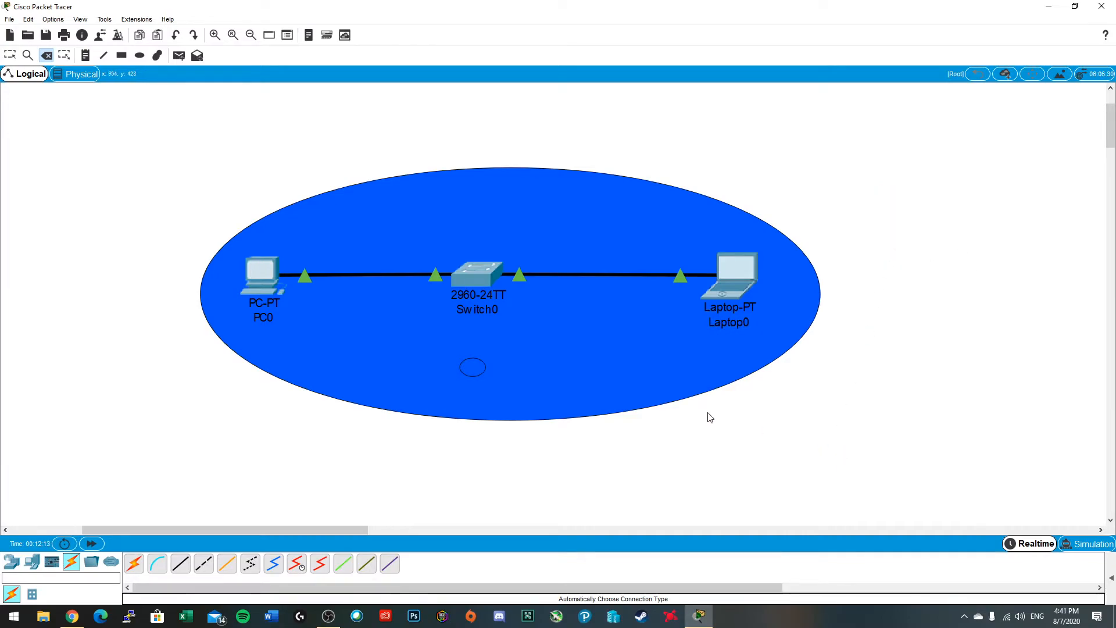
pyautogui.click(475, 370)
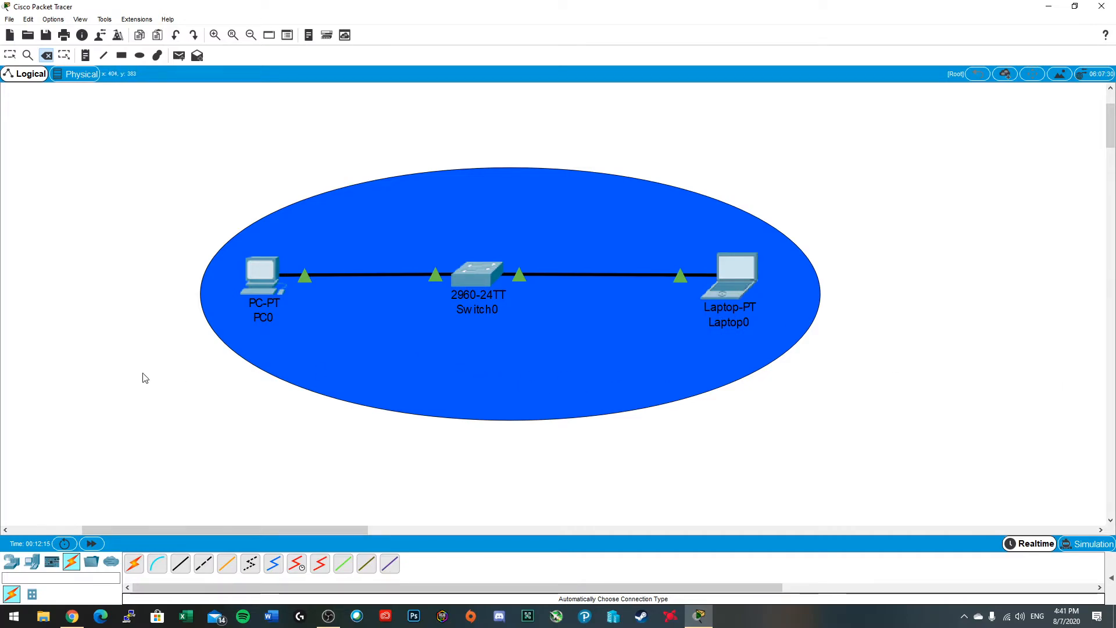
# Nudge the big ellipse slightly up and left so the three devices sit evenly inside
pyautogui.press('Escape')
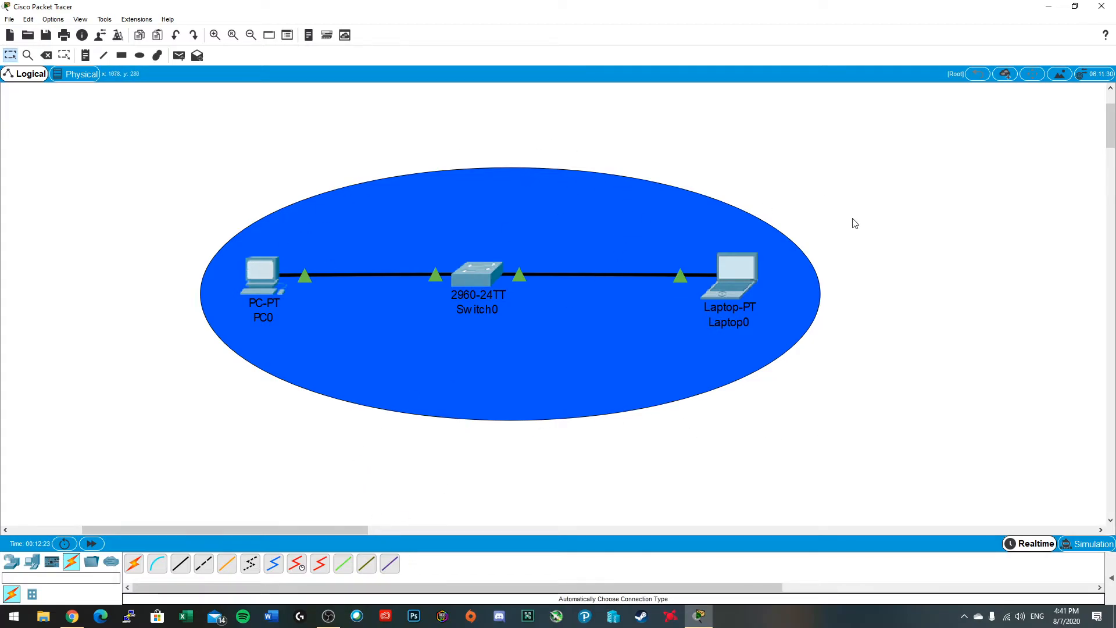
pyautogui.moveTo(654, 224)
pyautogui.mouseDown()
pyautogui.moveTo(635, 218)
pyautogui.moveTo(649, 210)
pyautogui.mouseUp()
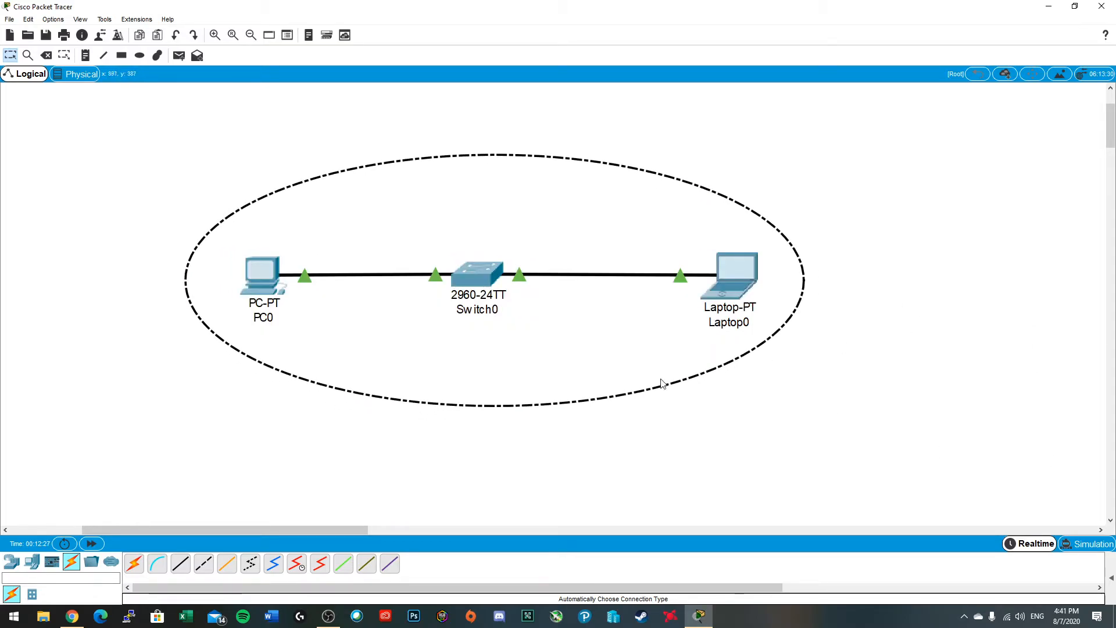
pyautogui.click(862, 456)
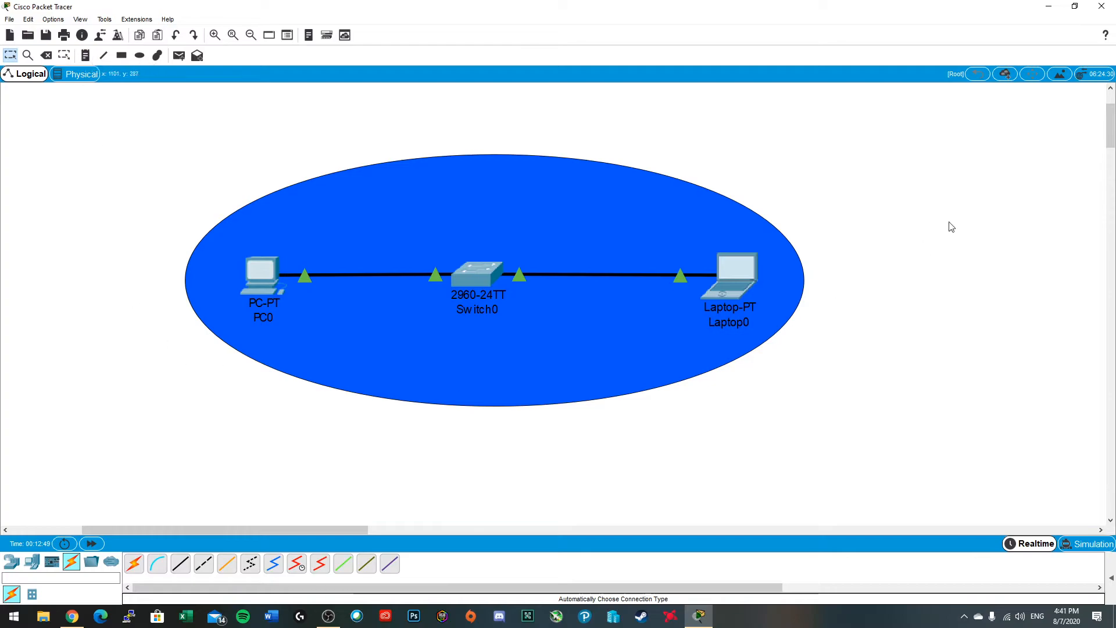
# Choose the Place Note tool
pyautogui.click(85, 56)
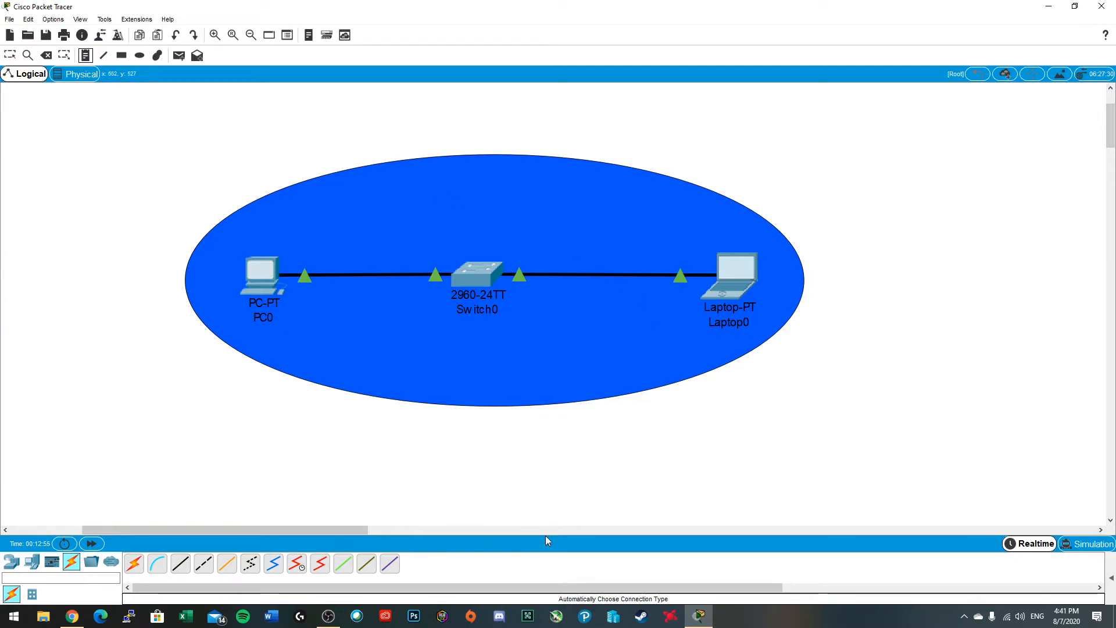
# Add a 'SIMPLE LAN' note near the top of the ellipse, above Switch0
pyautogui.click(426, 178)
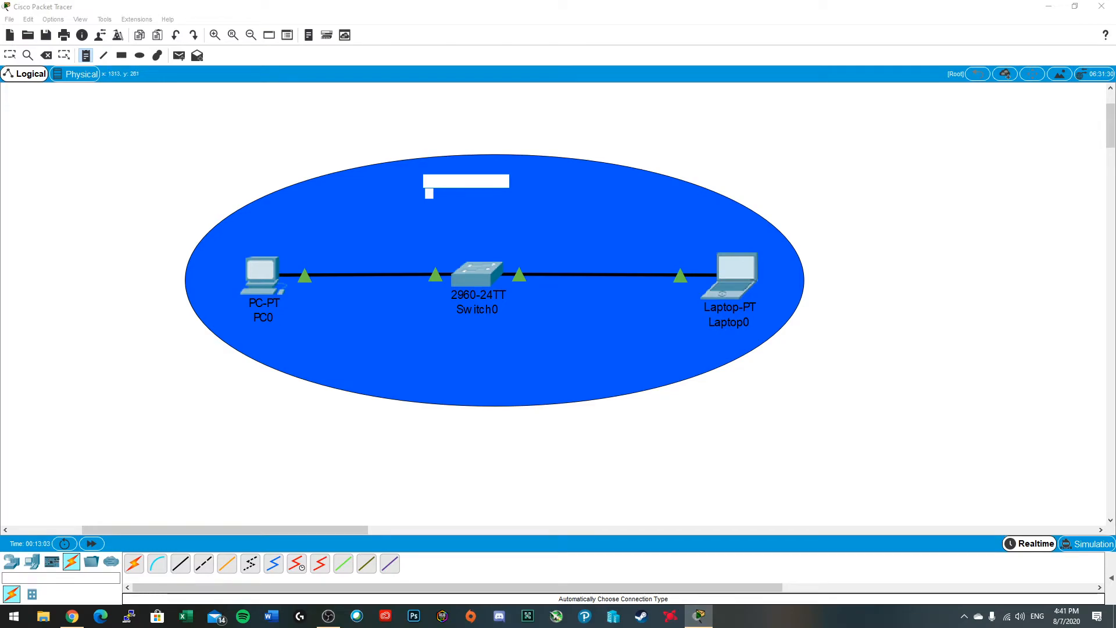
pyautogui.write('s')
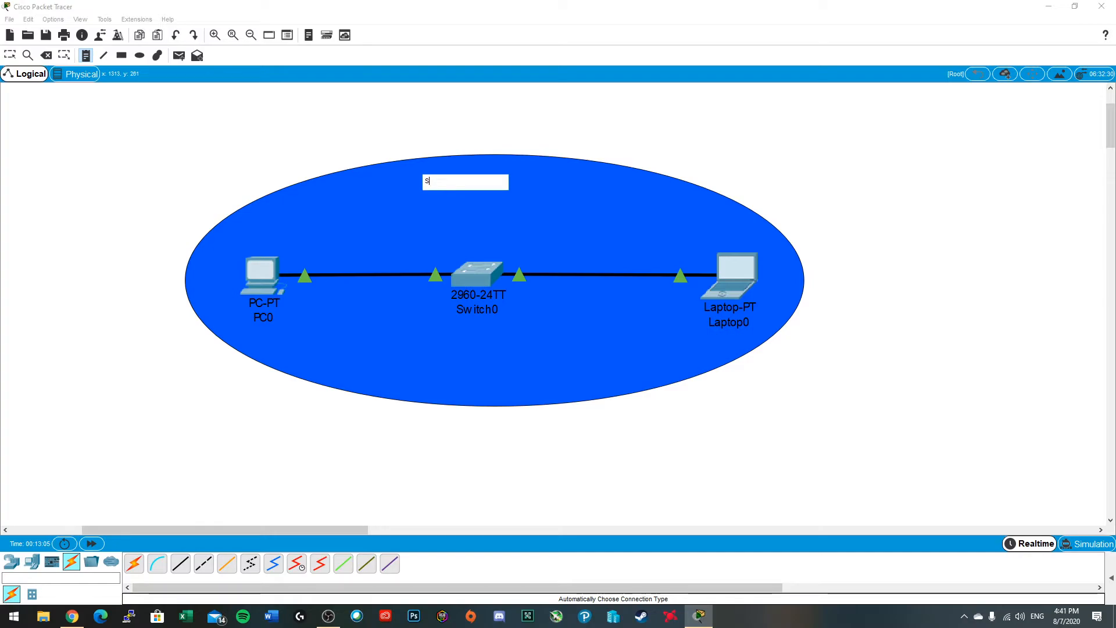
pyautogui.write('IMPLE LAN')
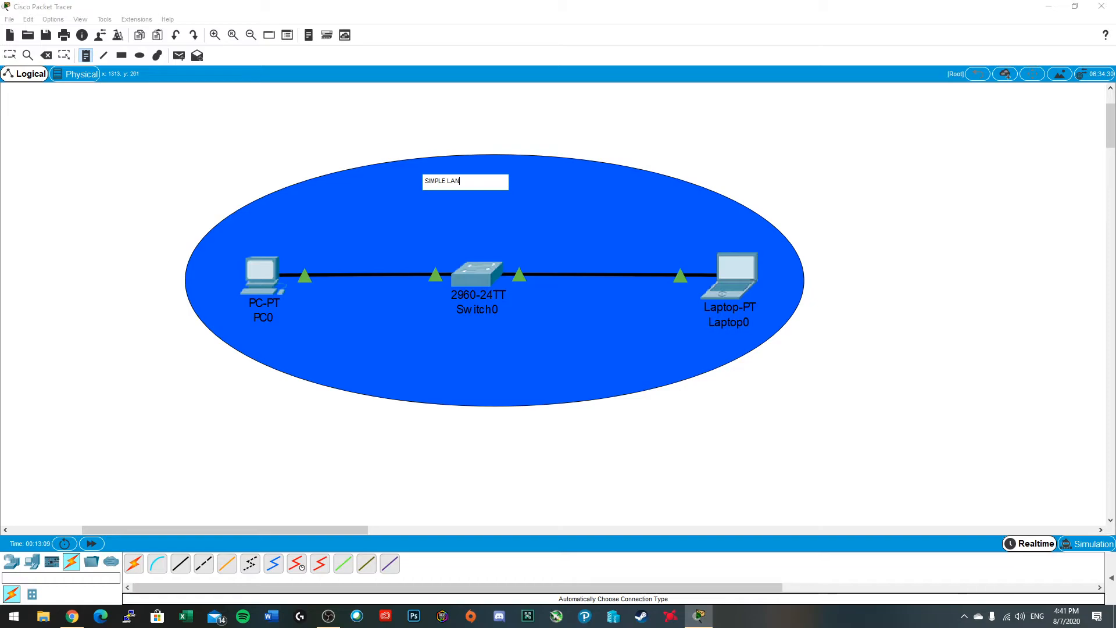
pyautogui.click(854, 183)
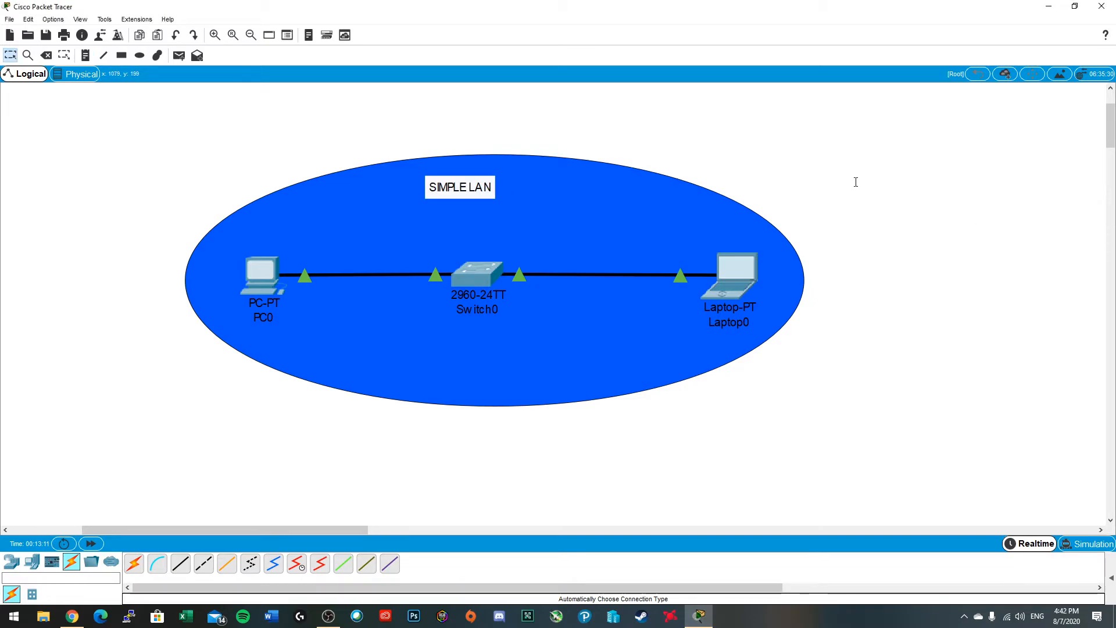
pyautogui.moveTo(450, 183); pyautogui.dragTo(502, 191)
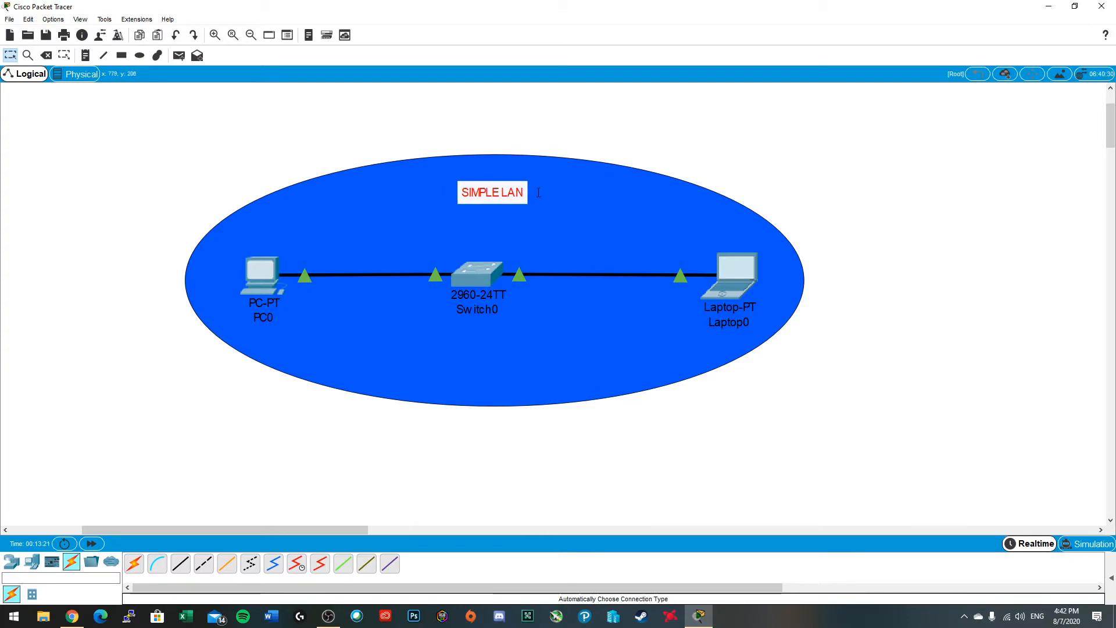
pyautogui.click(905, 259)
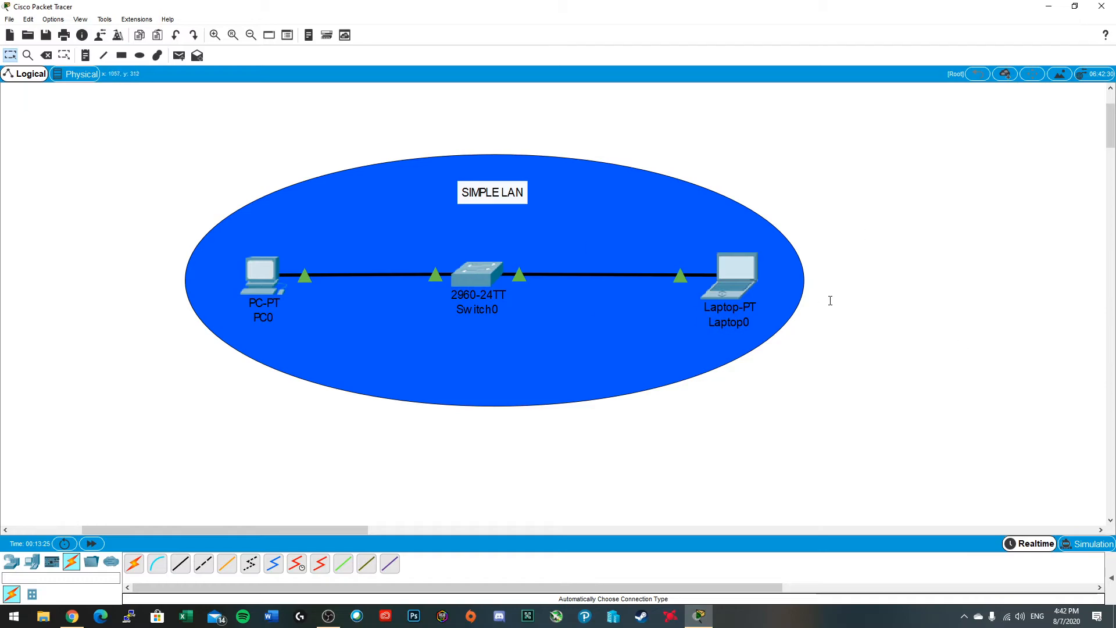
# Zoom the canvas in slightly and return to the Place Note tool for a second label
pyautogui.click(215, 37)
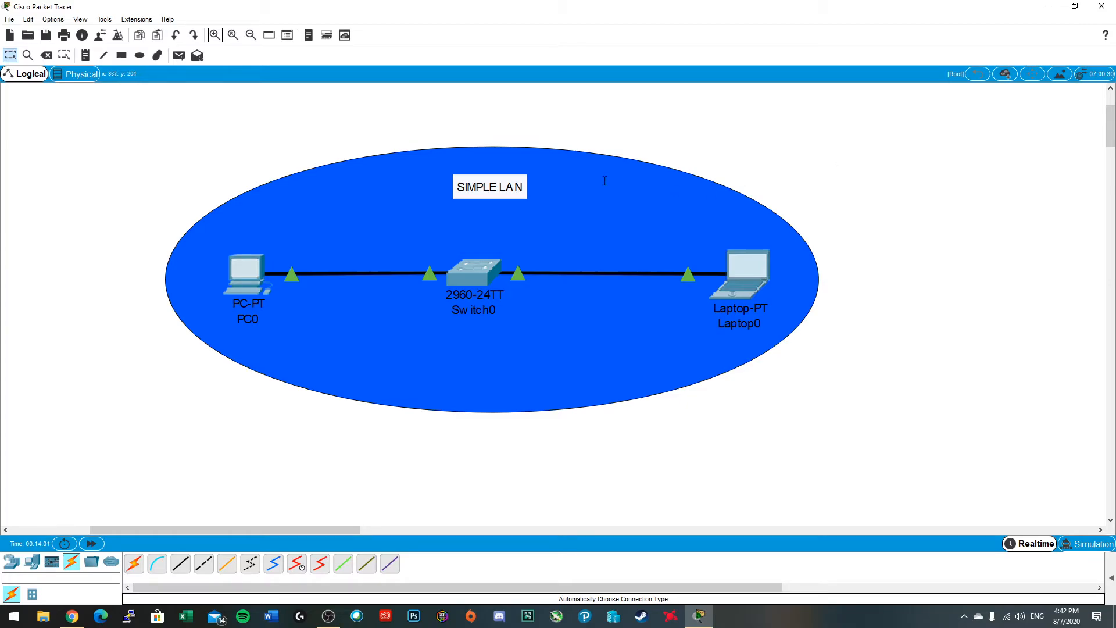
pyautogui.click(575, 196)
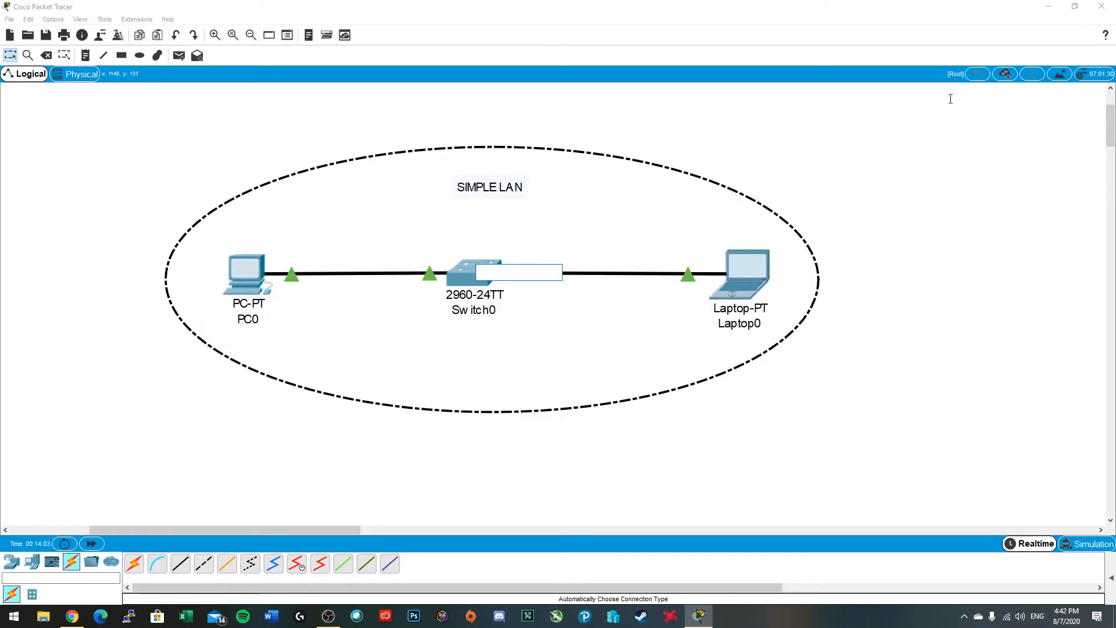
pyautogui.click(947, 100)
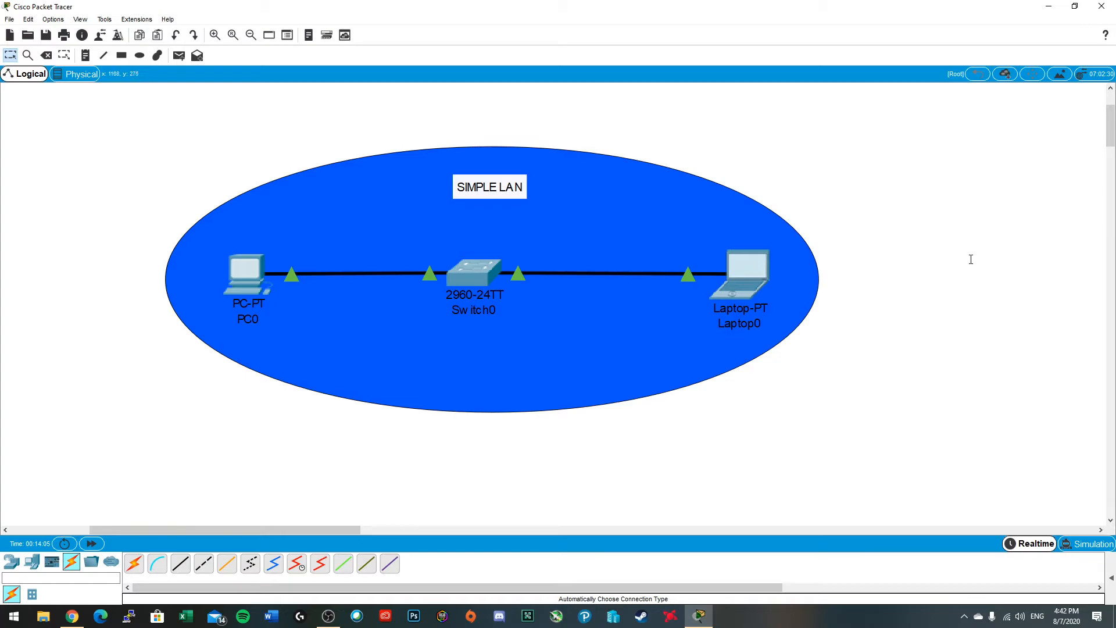
pyautogui.click(85, 56)
# Add a 'PING / TRACERT' note and position it below Switch0
pyautogui.click(578, 175)
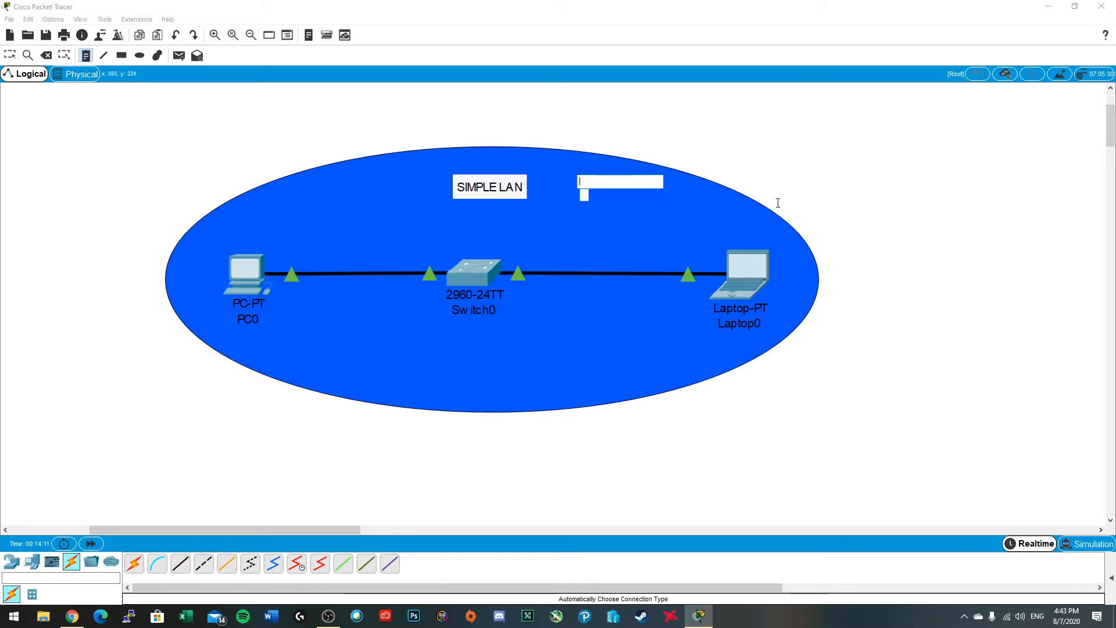
pyautogui.write('ping')
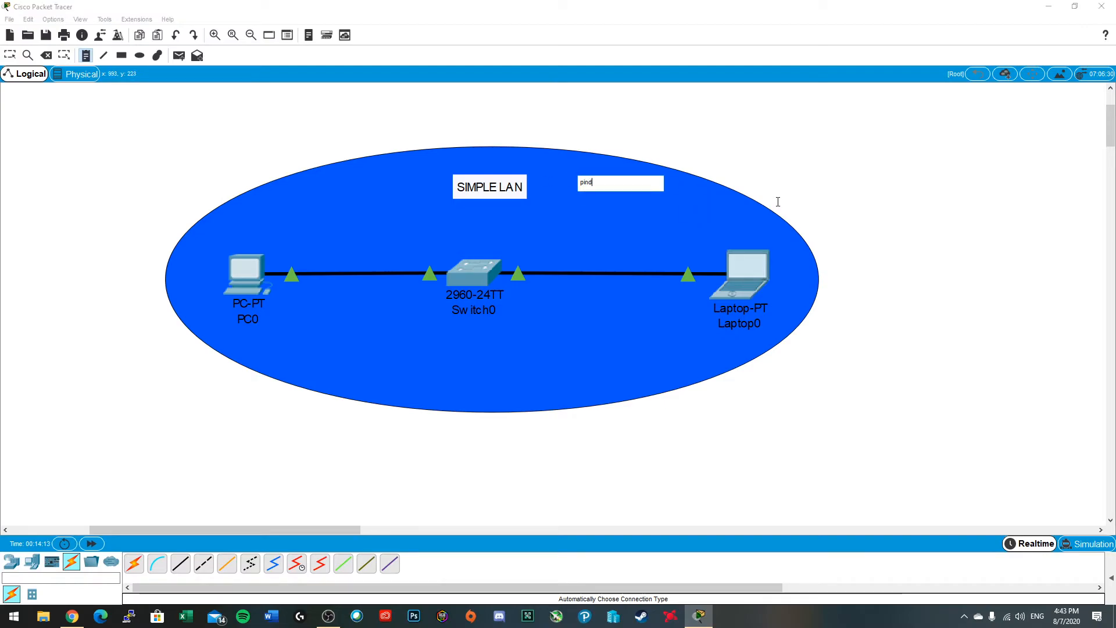
pyautogui.press('BackSpace')
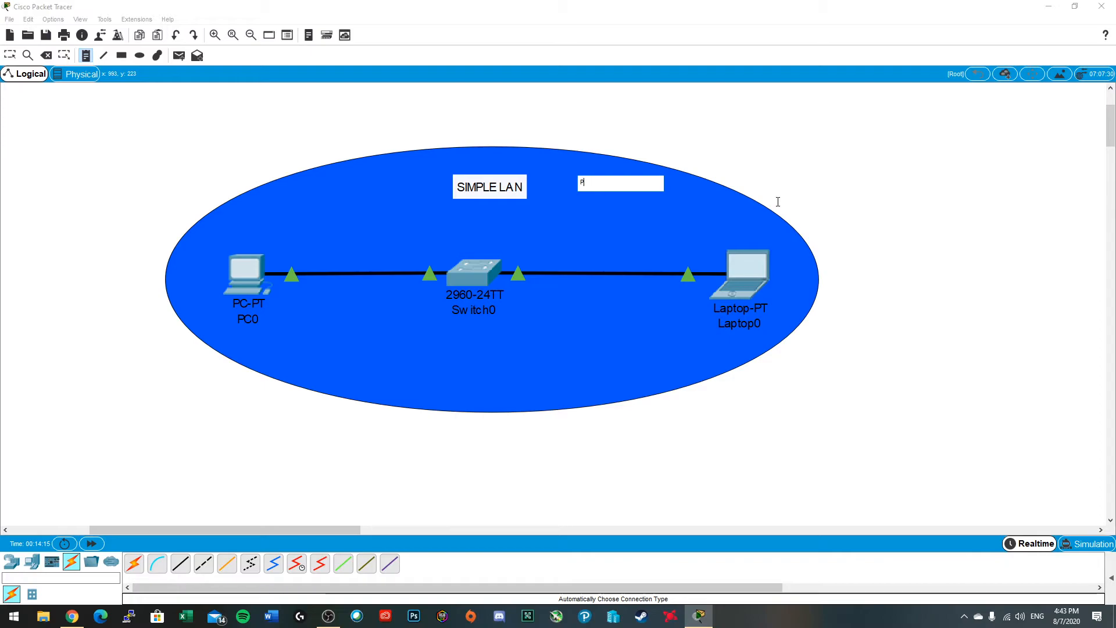
pyautogui.write('/ TRACERT')
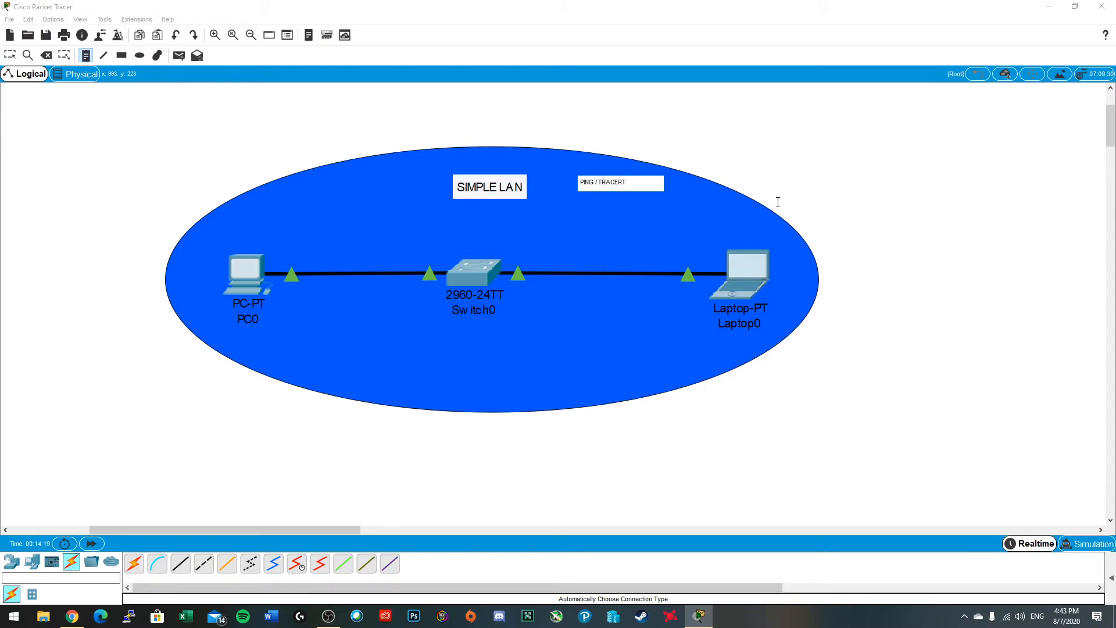
pyautogui.press('Escape')
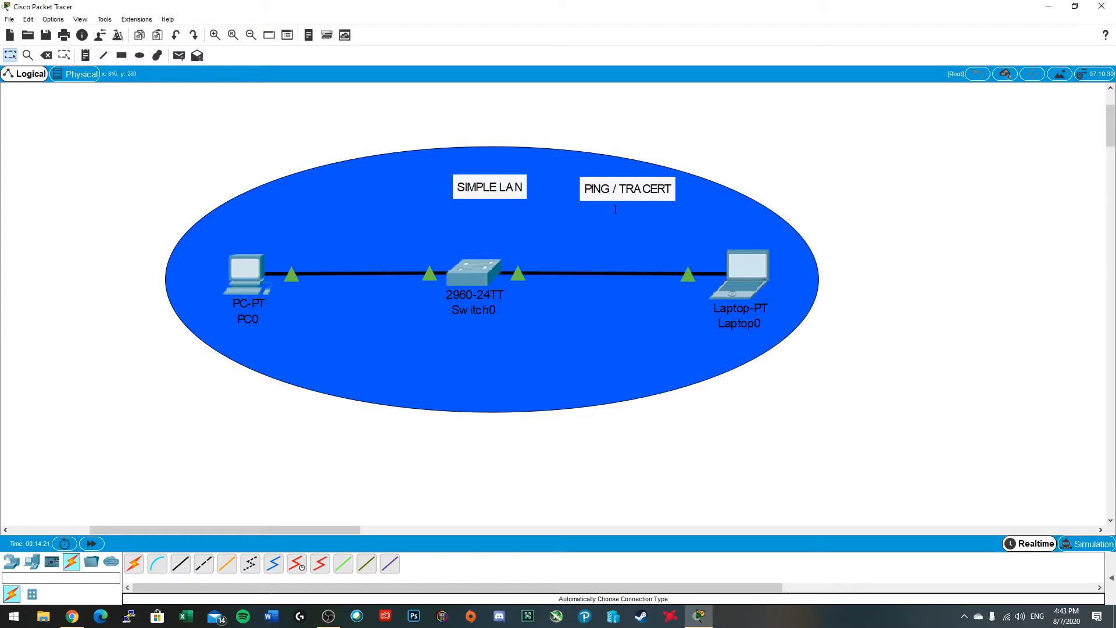
pyautogui.moveTo(635, 177); pyautogui.dragTo(489, 348)
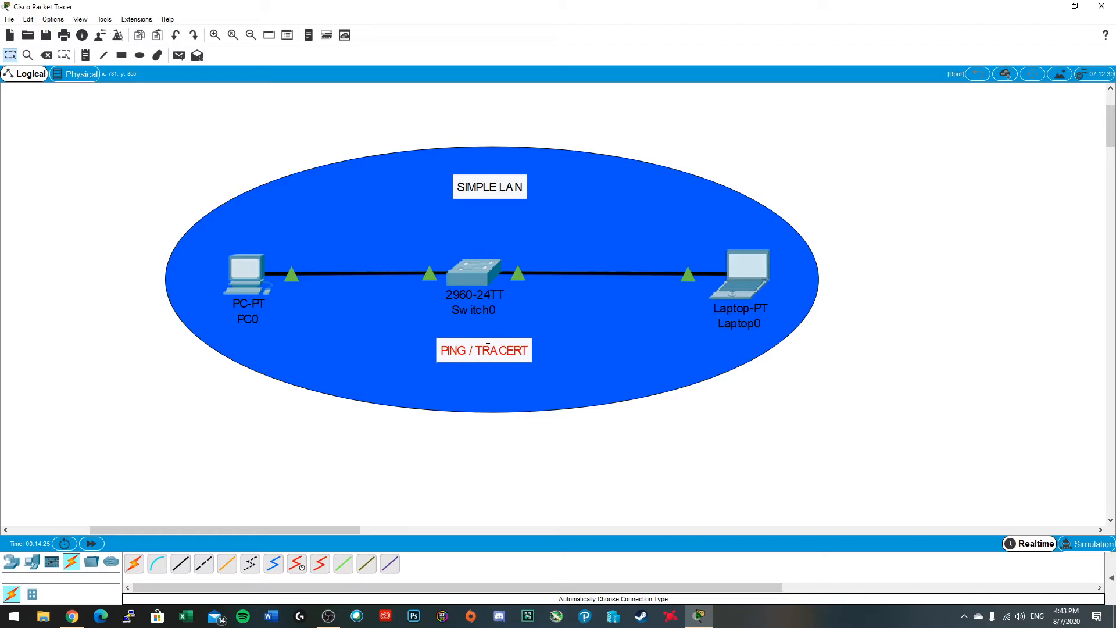
# Shift the SIMPLE LAN note slightly to the left
pyautogui.click(885, 305)
pyautogui.moveTo(487, 190); pyautogui.dragTo(479, 189)
pyautogui.click(930, 167)
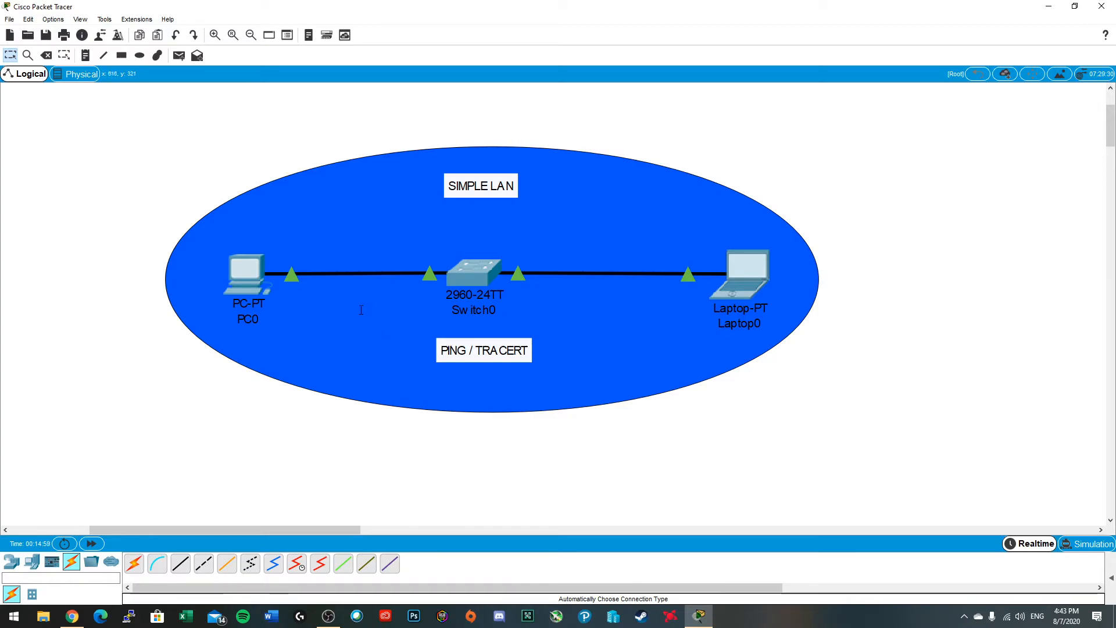
# Place a '192.168.0.1' note just above PC0
pyautogui.click(84, 58)
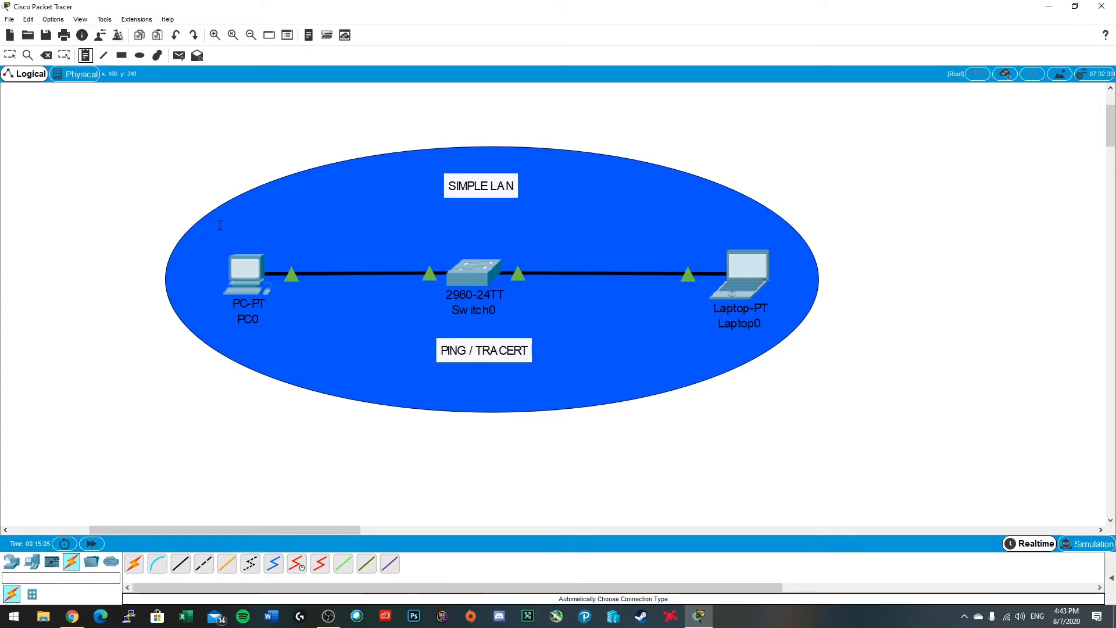
pyautogui.click(218, 227)
pyautogui.write('192.')
pyautogui.press('BackSpace')
pyautogui.press('BackSpace')
pyautogui.press('BackSpace')
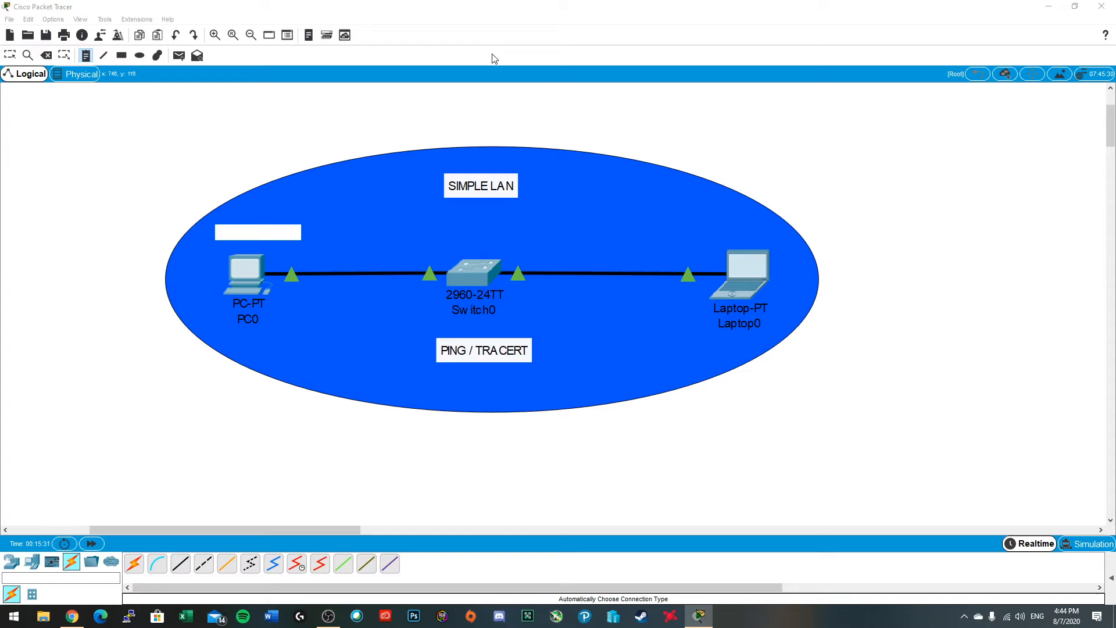
pyautogui.write('192.168.0.1')
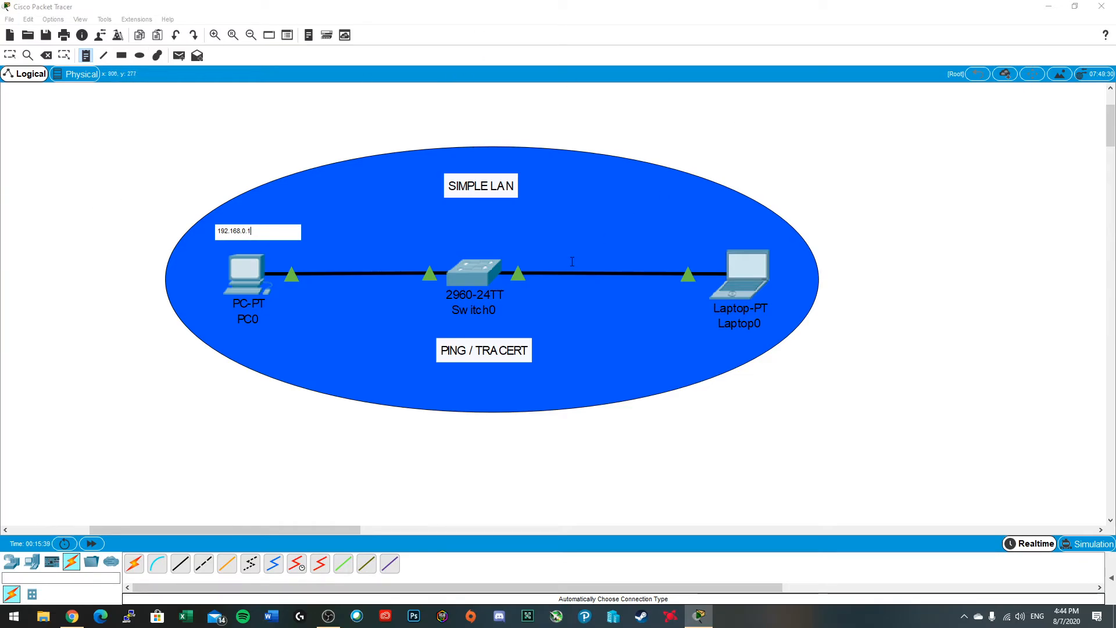
pyautogui.click(660, 219)
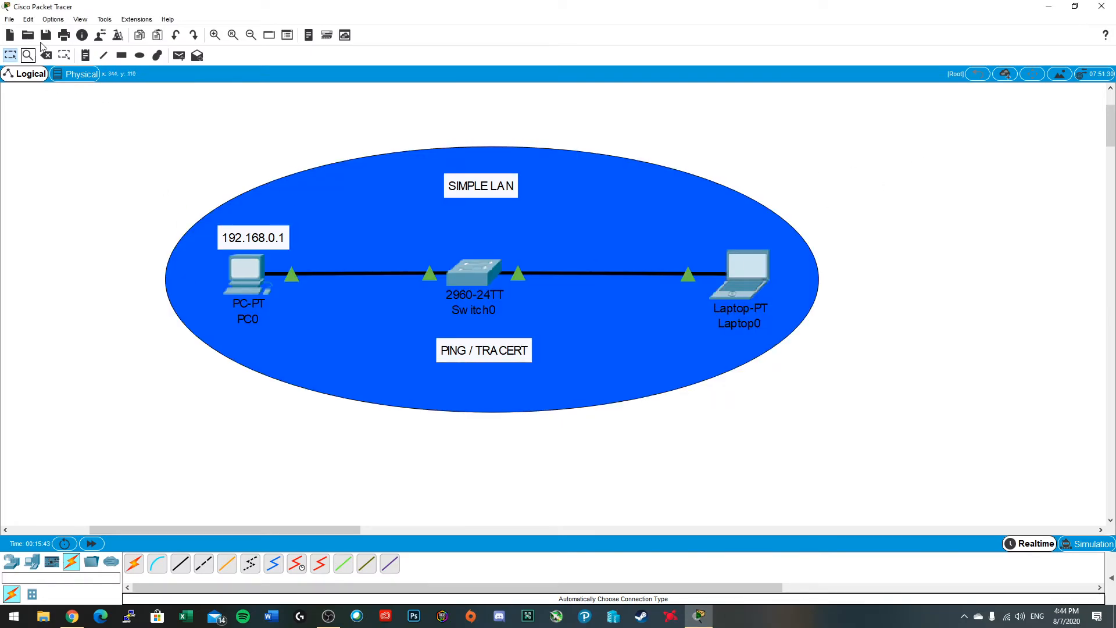
# Add a '192.168.0.2' text note and position it just above Laptop0
pyautogui.click(85, 55)
pyautogui.click(686, 212)
pyautogui.write('19')
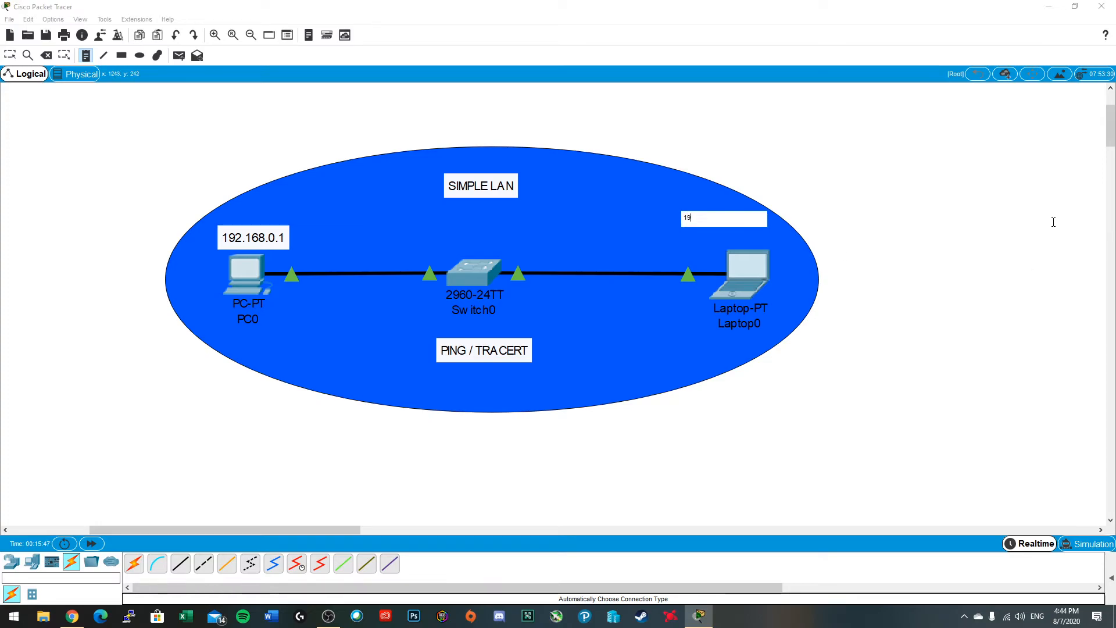
pyautogui.write('2.168.0.')
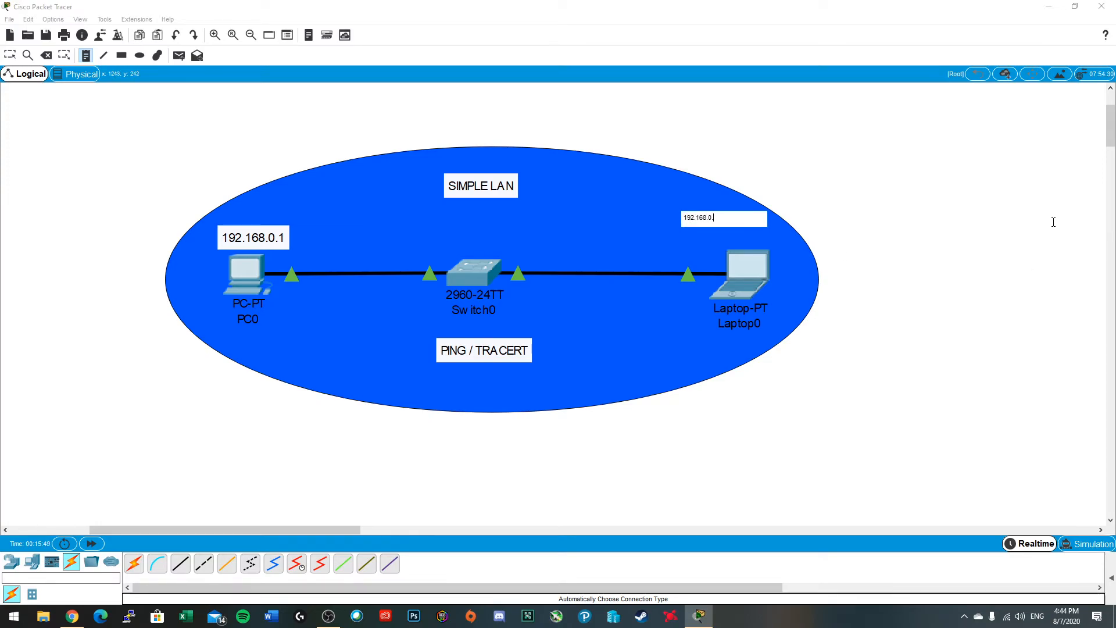
pyautogui.write('2')
pyautogui.press('Escape')
pyautogui.moveTo(747, 222)
pyautogui.mouseDown()
pyautogui.moveTo(765, 223)
pyautogui.moveTo(758, 231)
pyautogui.mouseUp()
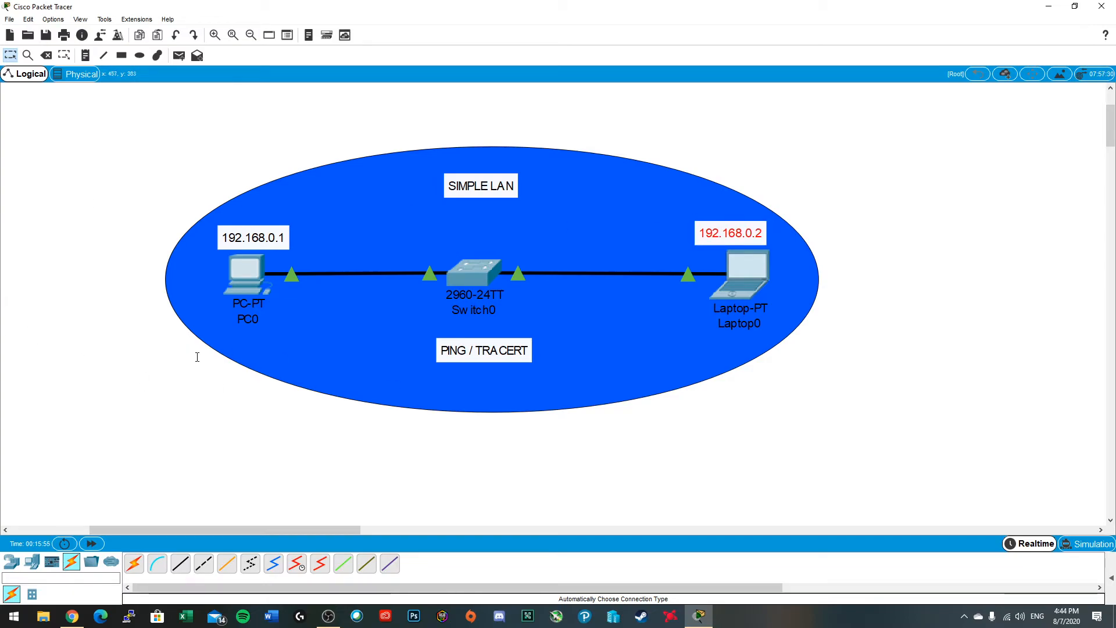
pyautogui.click(917, 252)
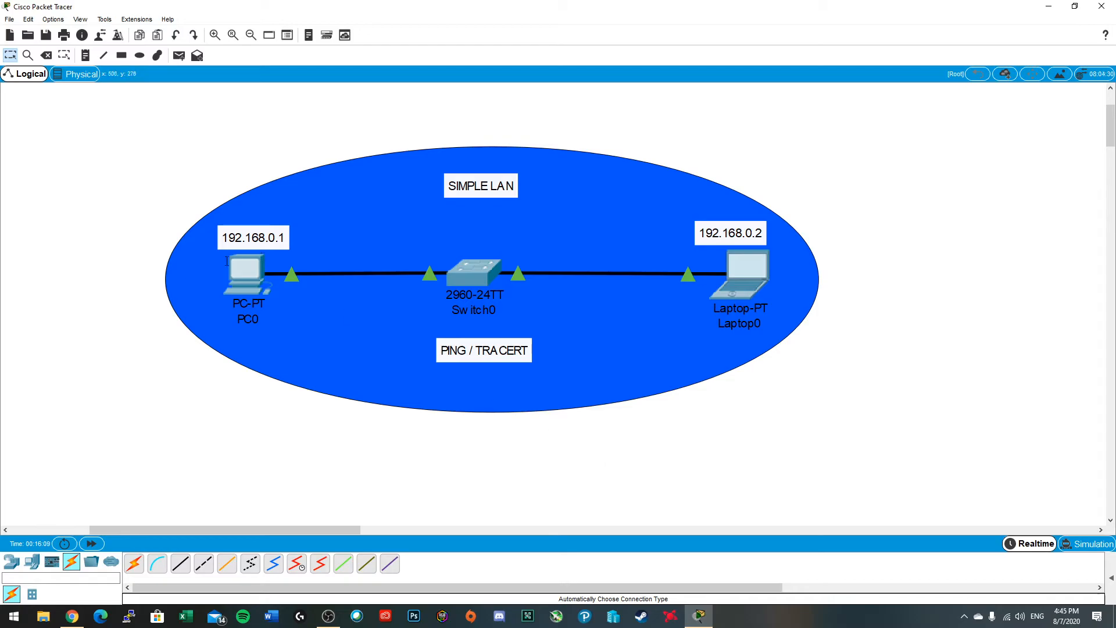
pyautogui.moveTo(254, 272)
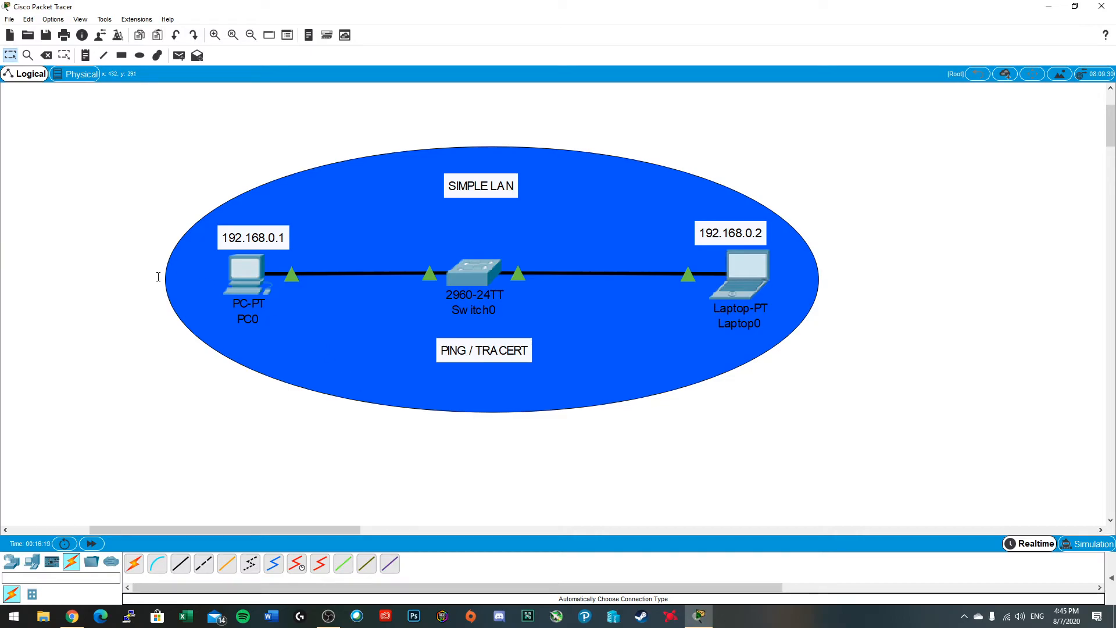
# Open PC0's Desktop tab listing IP Configuration and Command Prompt
pyautogui.click(238, 271)
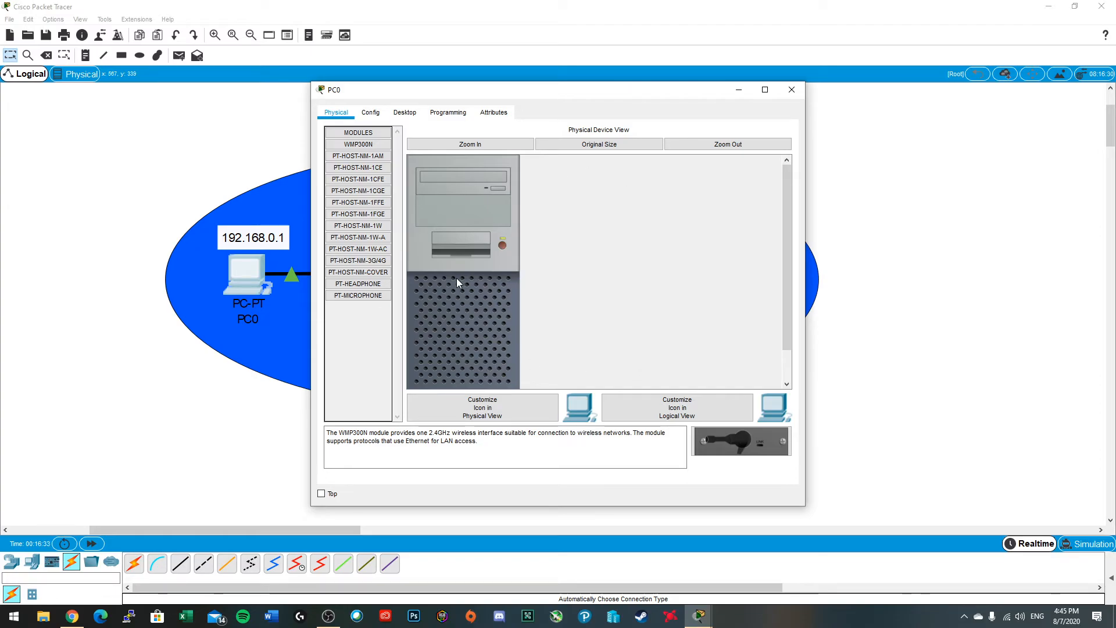
pyautogui.click(397, 114)
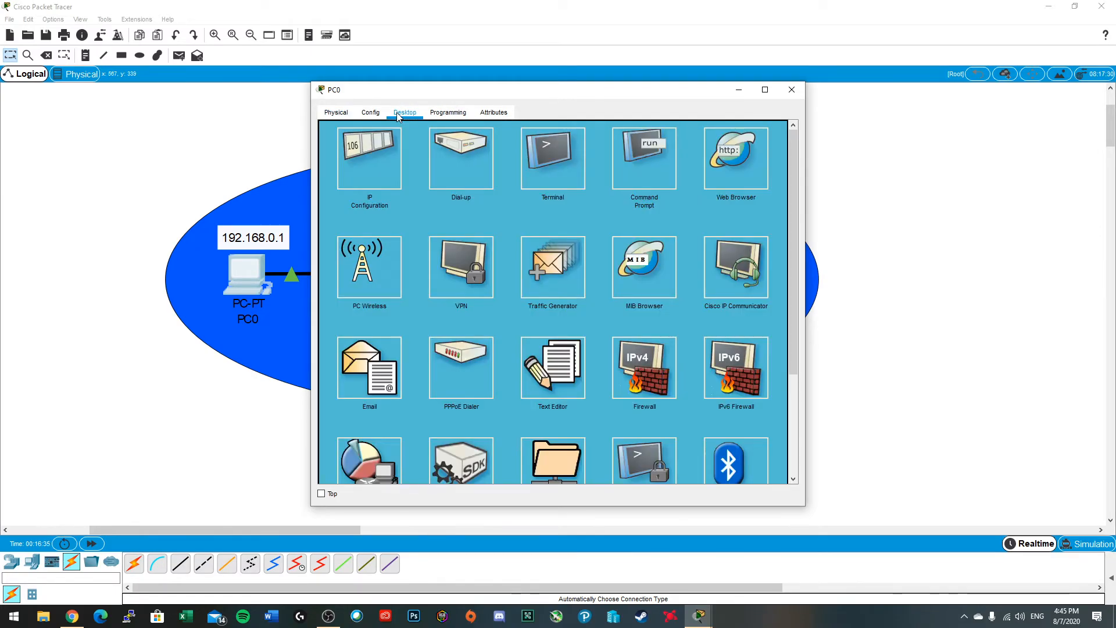
pyautogui.scroll(-3, 654, 311)
pyautogui.scroll(3, 654, 309)
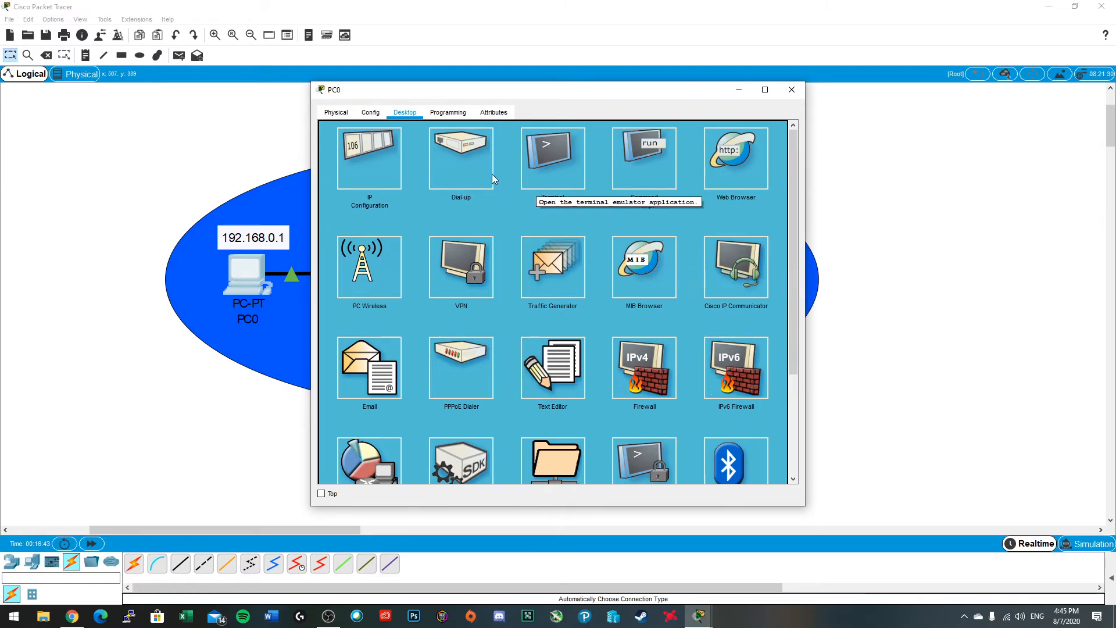
# Set PC0's IP to 192.168.0.1 with mask 255.255.255.0, then close PC0's window
pyautogui.click(368, 165)
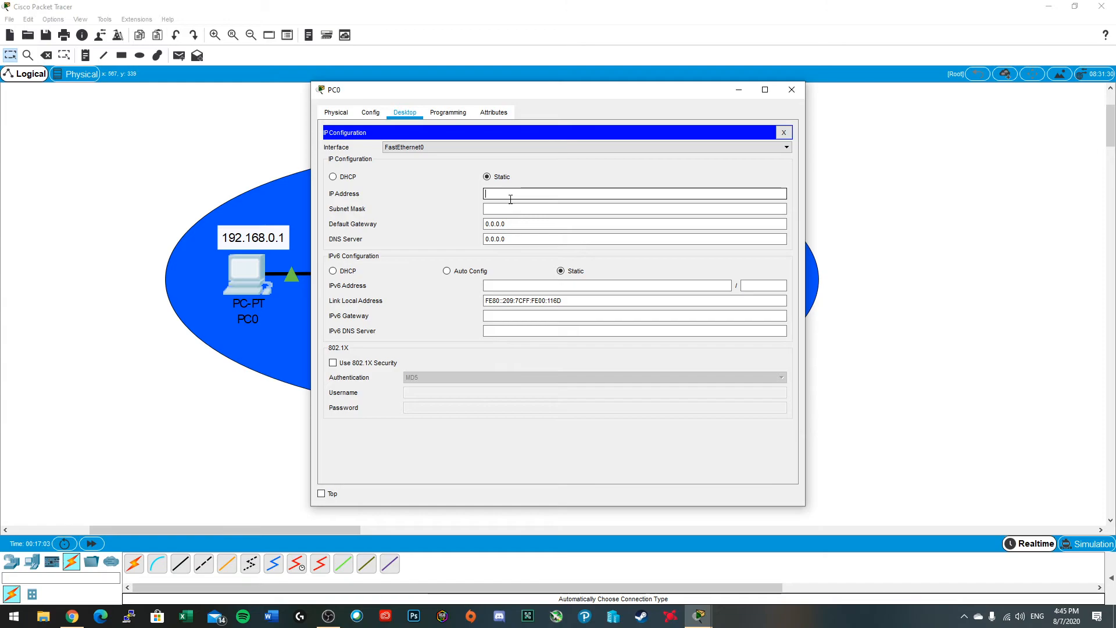
pyautogui.write('192.168.0.1')
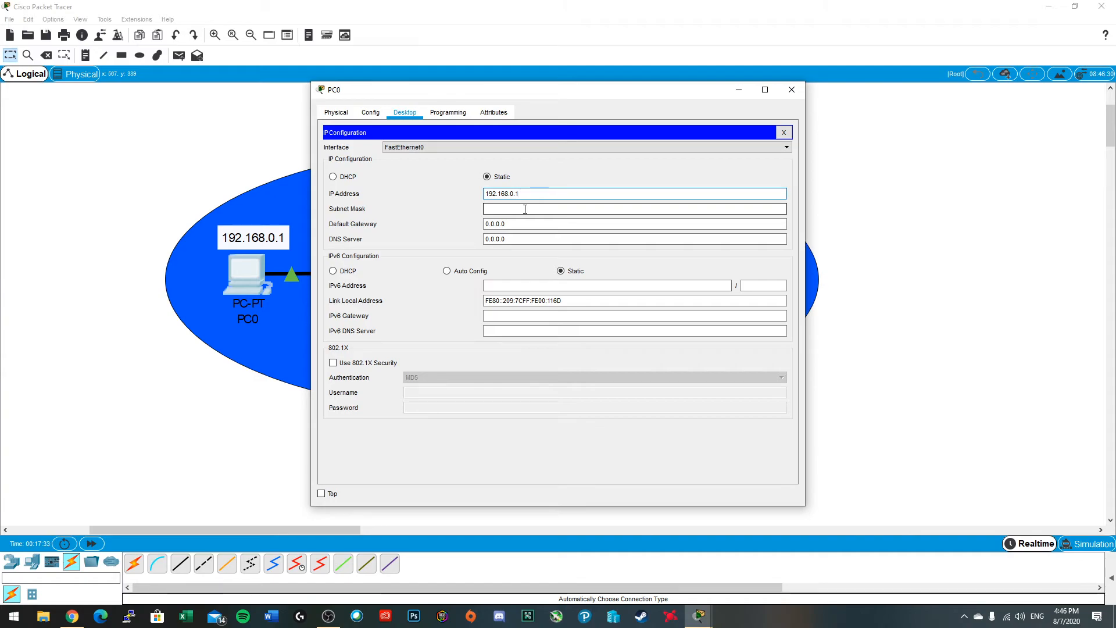
pyautogui.click(524, 209)
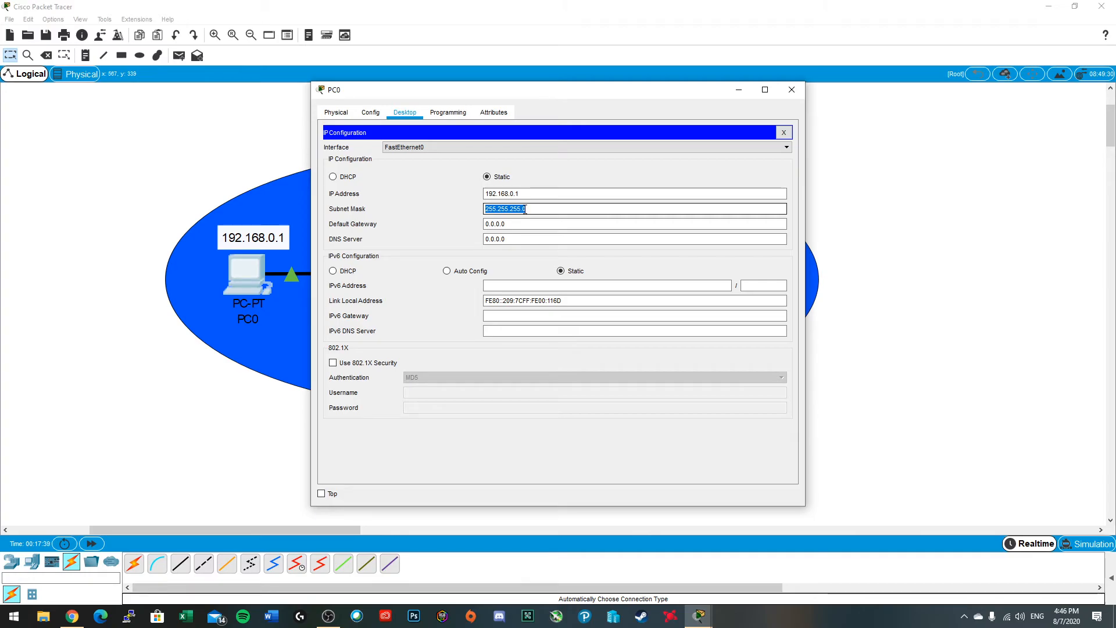
pyautogui.click(784, 132)
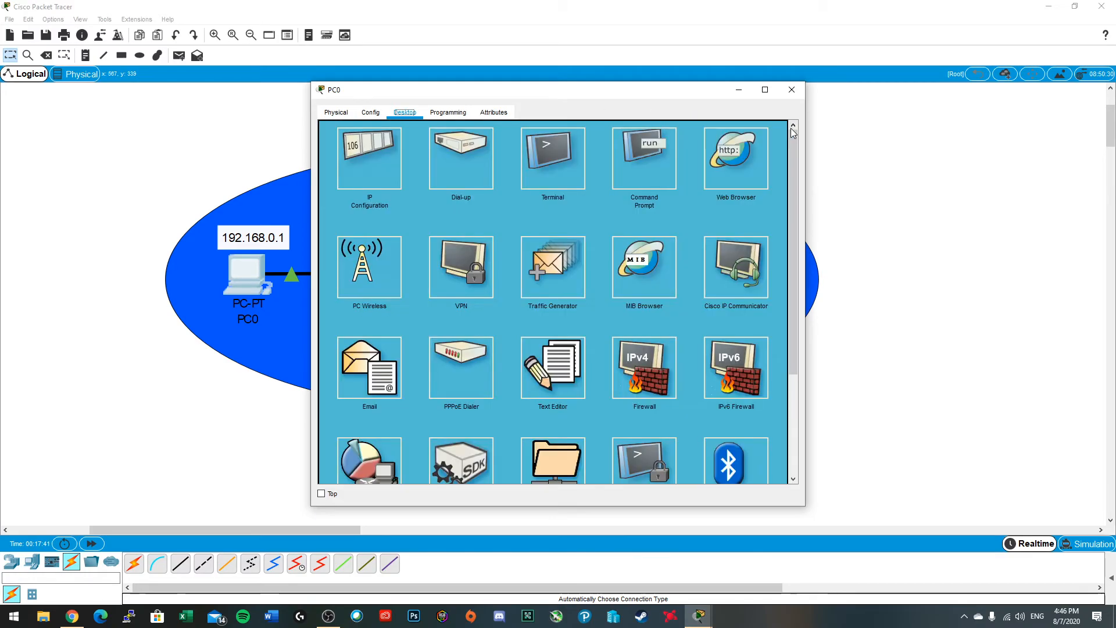
pyautogui.click(792, 93)
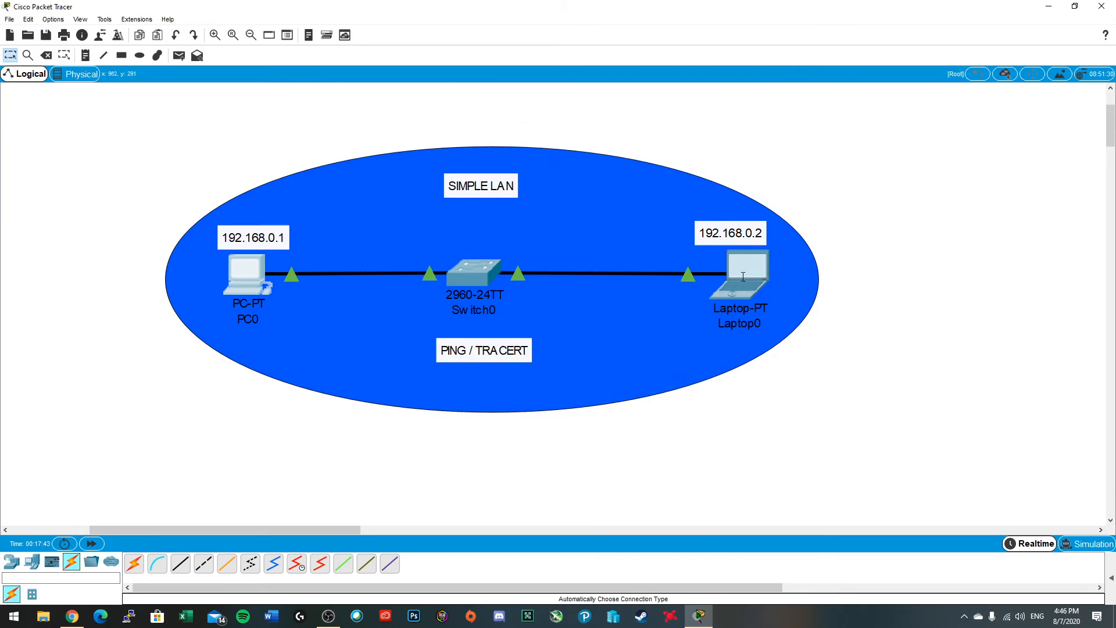
# In Laptop0's IP Configuration, enter 192.168.0.2 with subnet mask 255.255.255.0
pyautogui.click(742, 276)
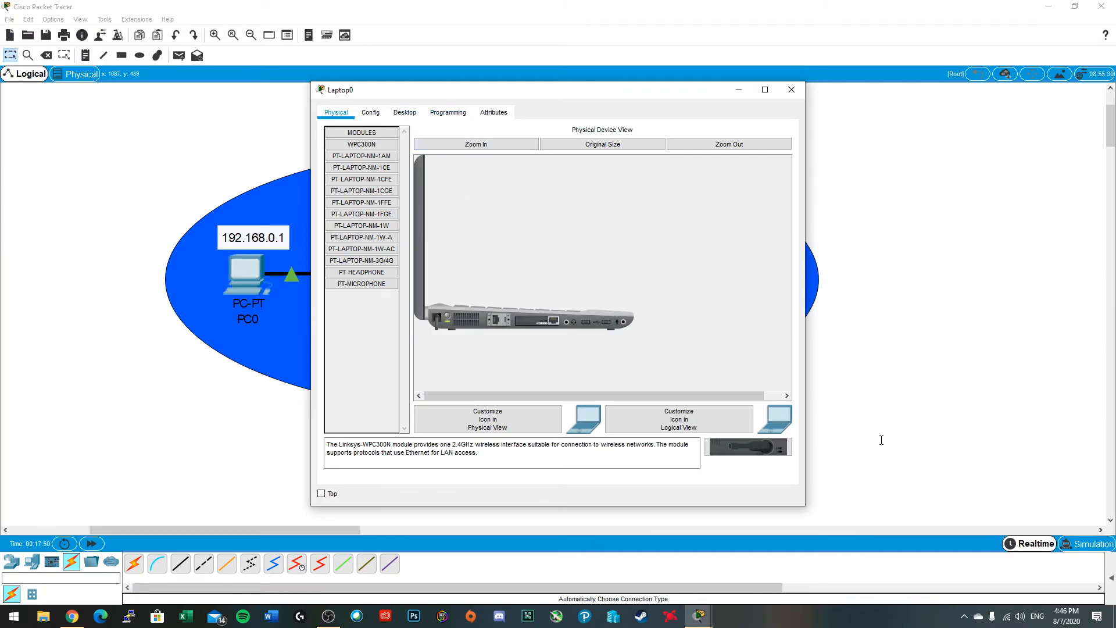
pyautogui.click(410, 109)
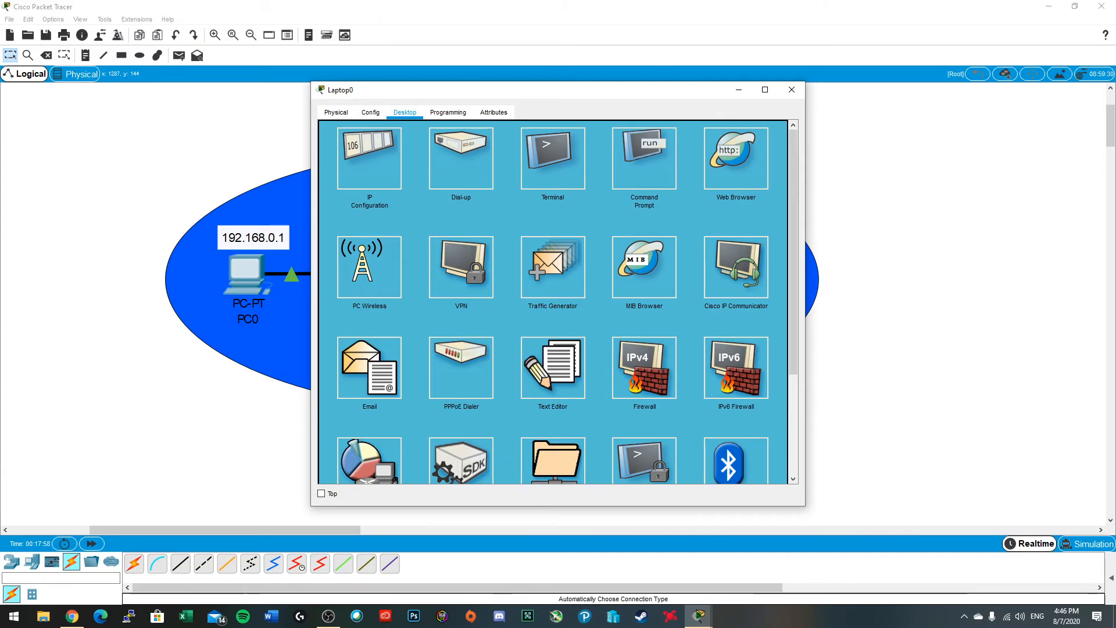
pyautogui.hotkey('alt', 'Tab')
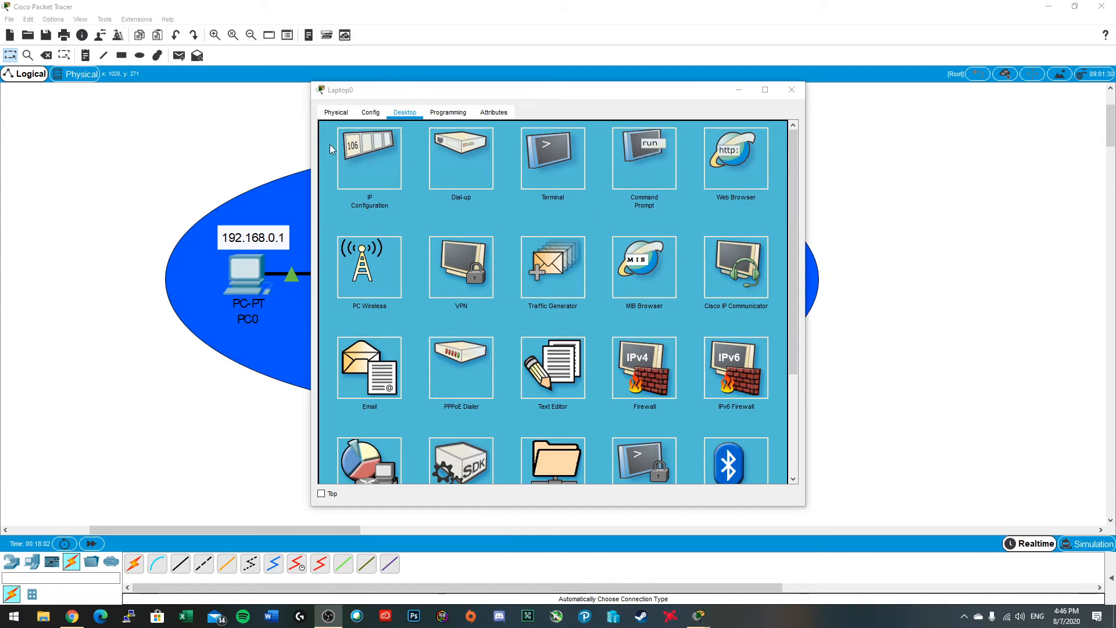
pyautogui.click(356, 151)
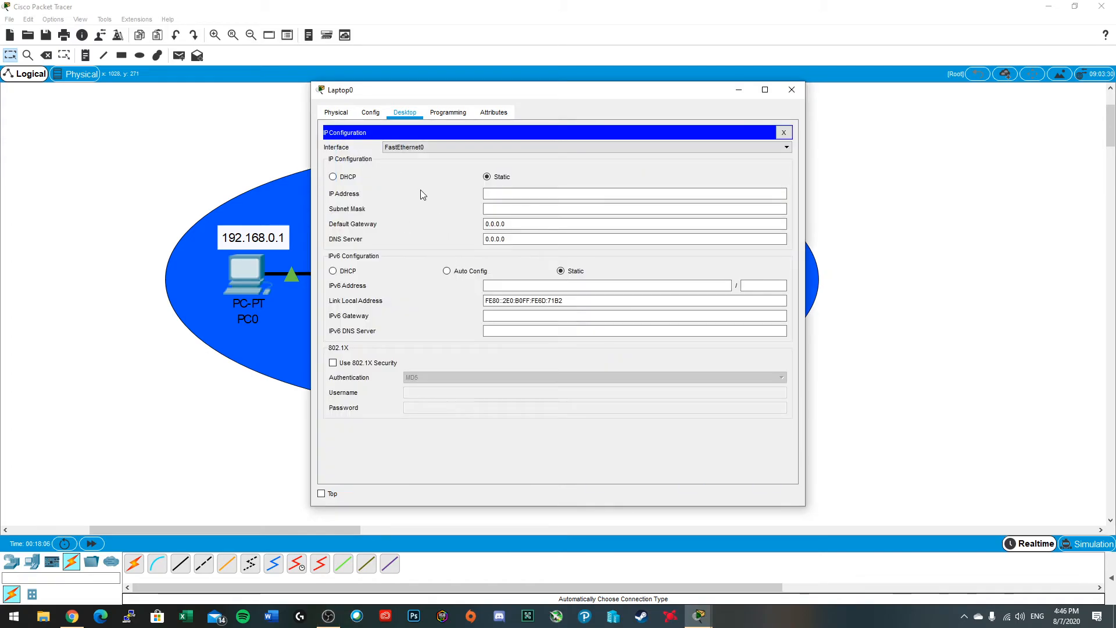
pyautogui.click(545, 188)
pyautogui.write('19')
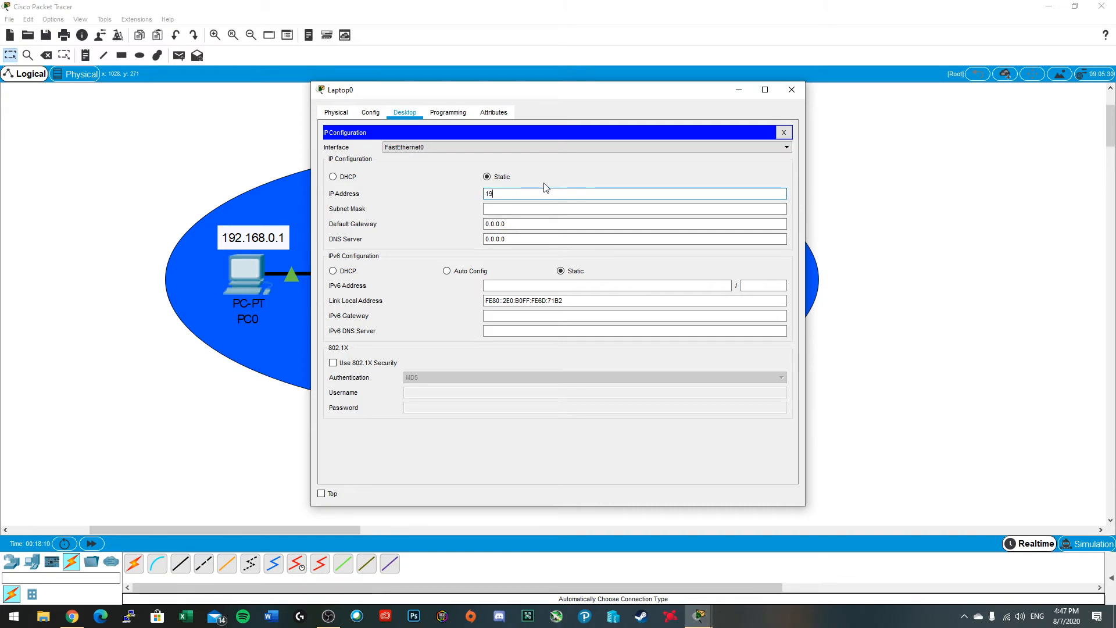
pyautogui.write('2.168.0.2')
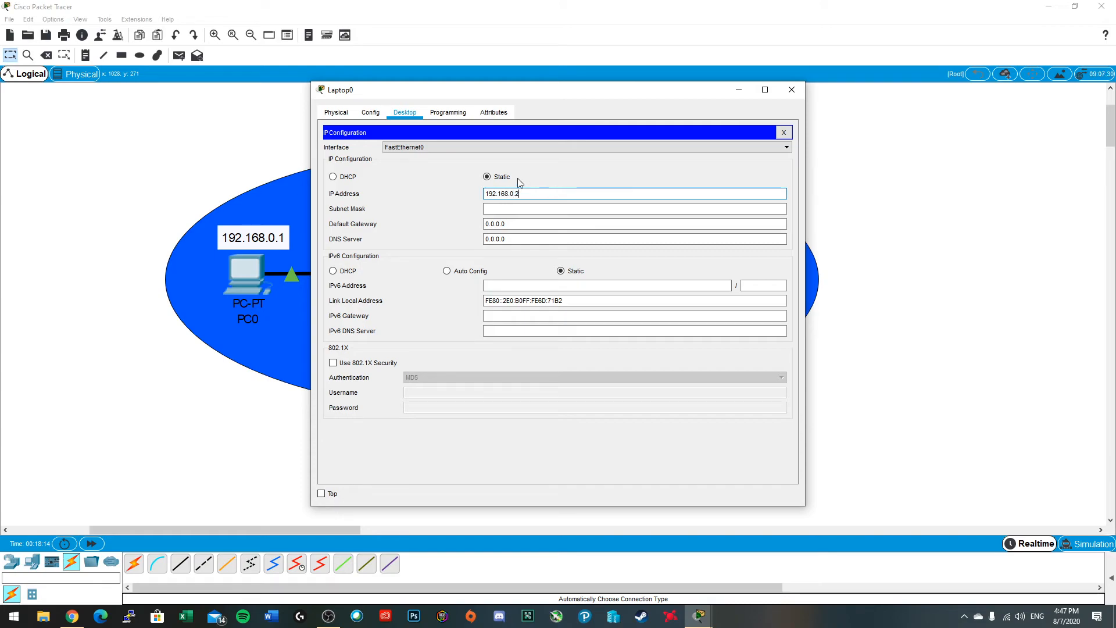
pyautogui.click(568, 208)
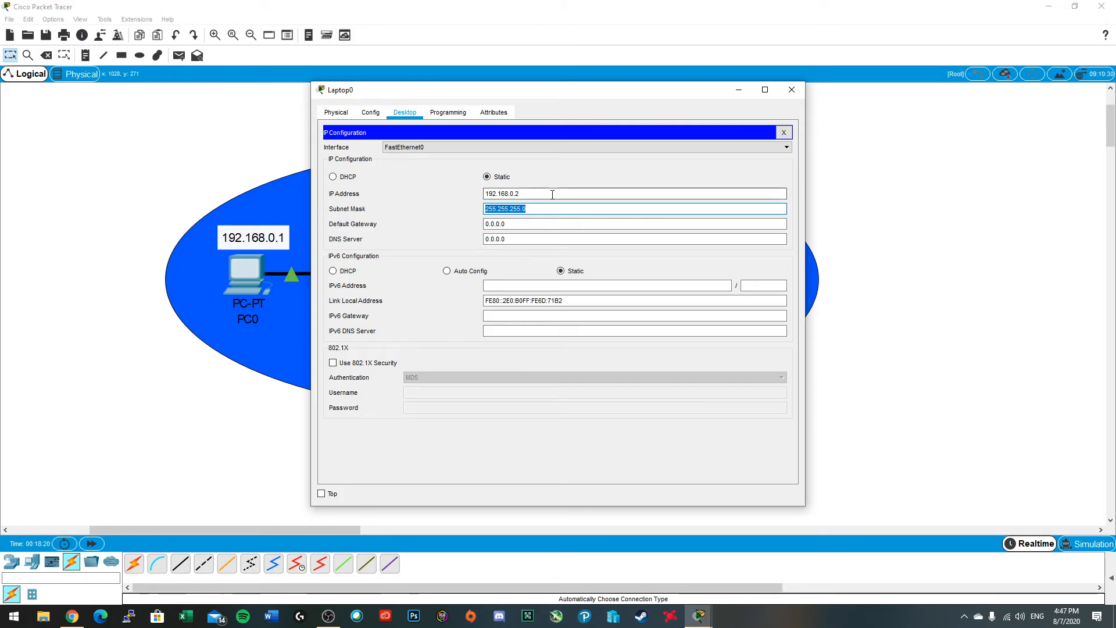
pyautogui.hotkey('shift', 'Tab')
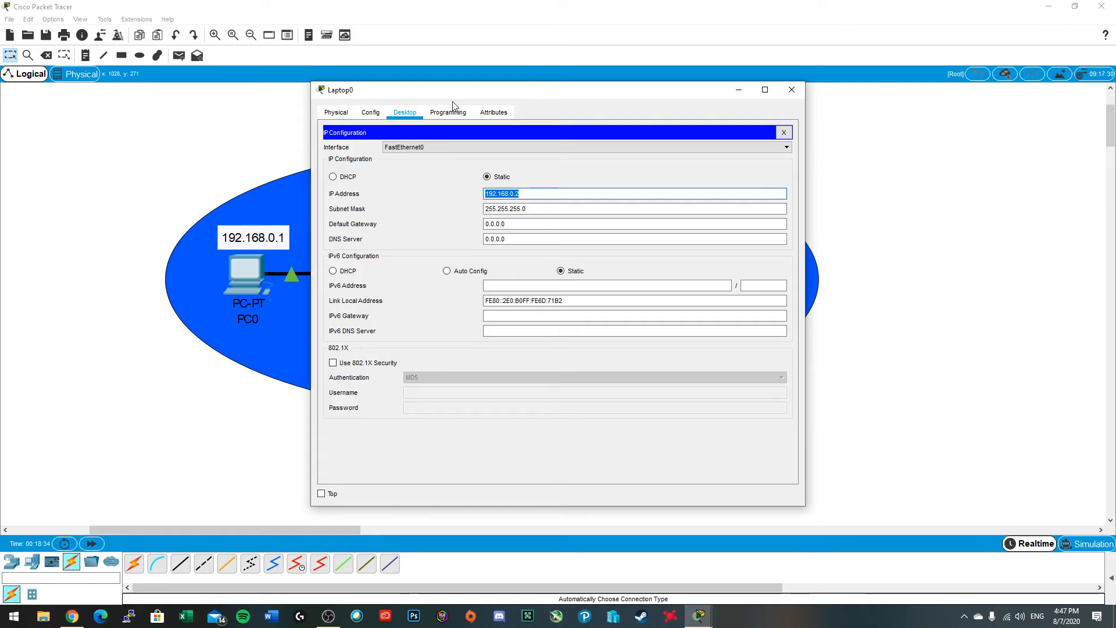
# Close Laptop0's window and bring up PC0's Command Prompt
pyautogui.click(783, 133)
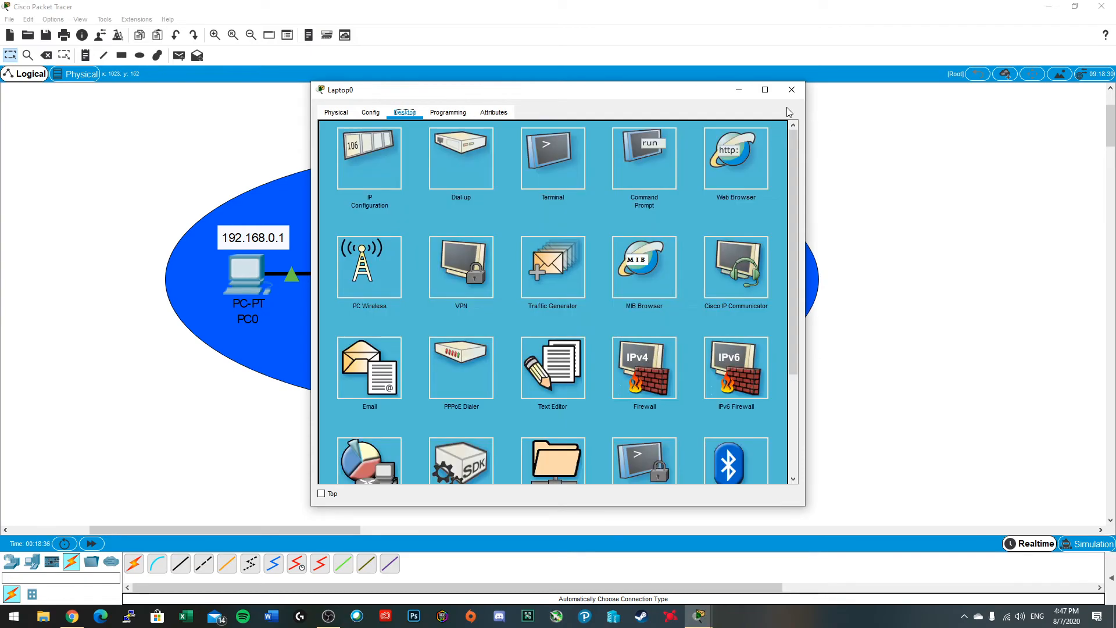
pyautogui.click(791, 90)
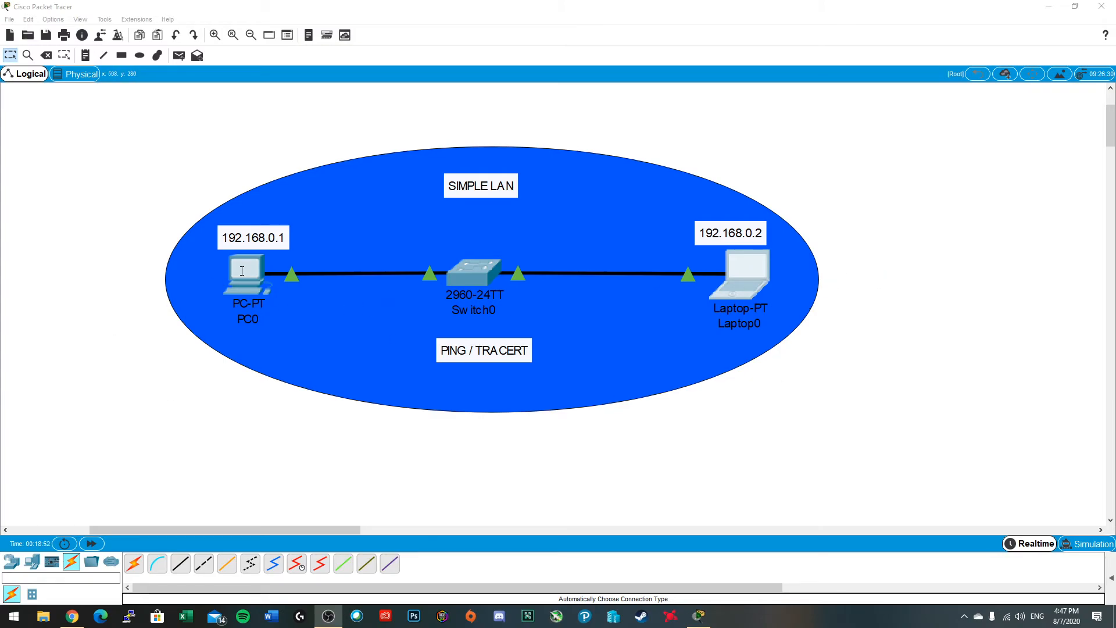
pyautogui.click(270, 268)
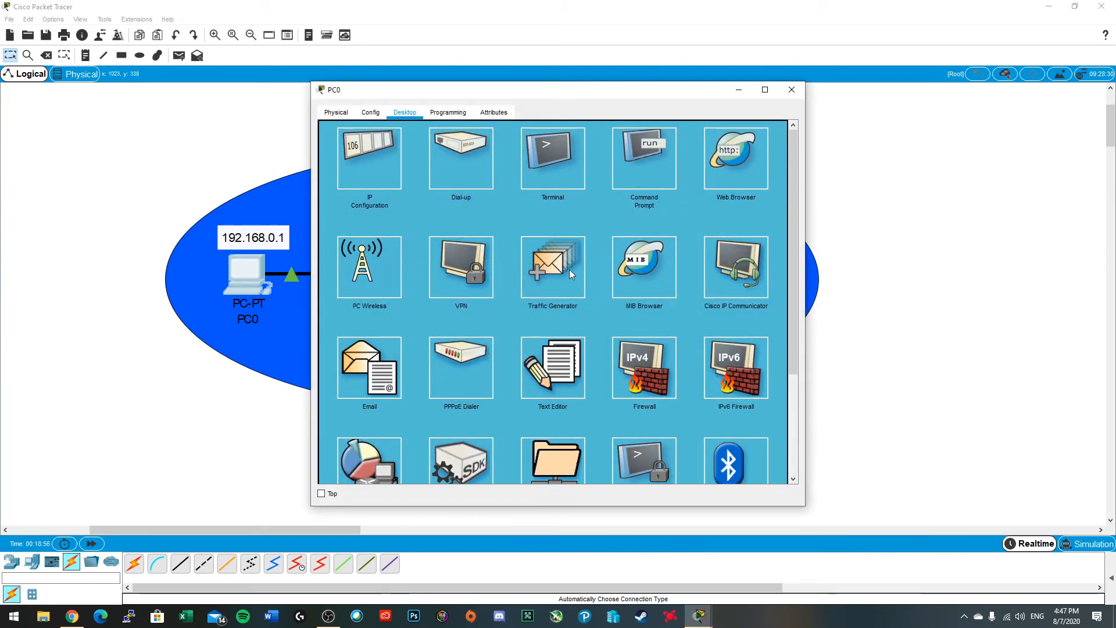
pyautogui.click(655, 165)
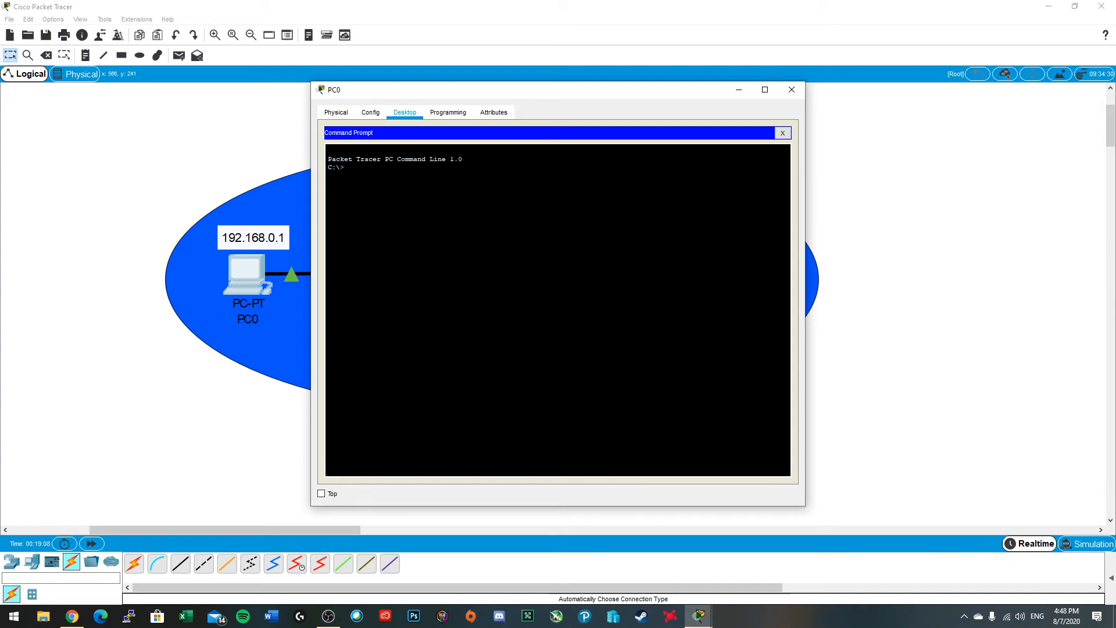
# From PC0, ping 192.168.0.1 and loopback 127.0.0.1, both replying with 0% loss
pyautogui.write('NG  192.168.0.1')
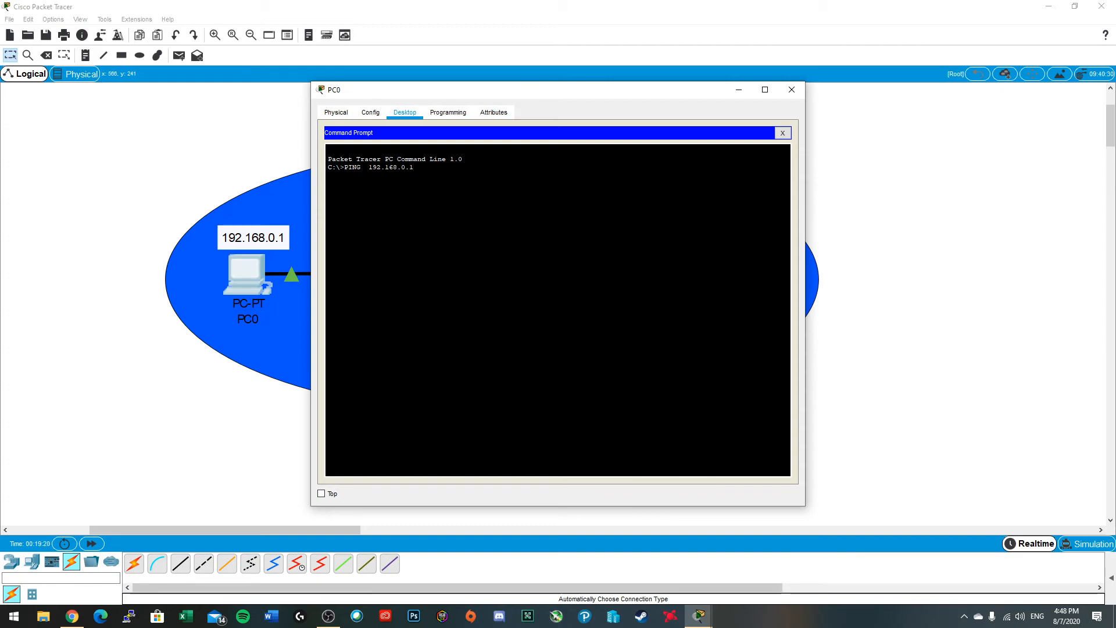
pyautogui.press('Return')
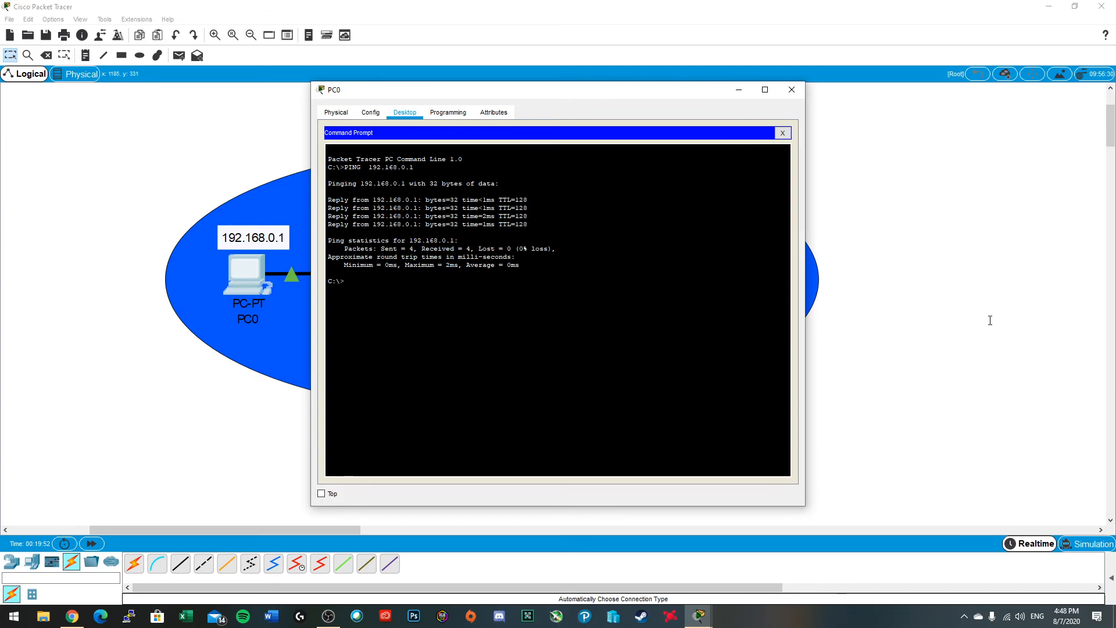
pyautogui.write('ping 127.0.0.')
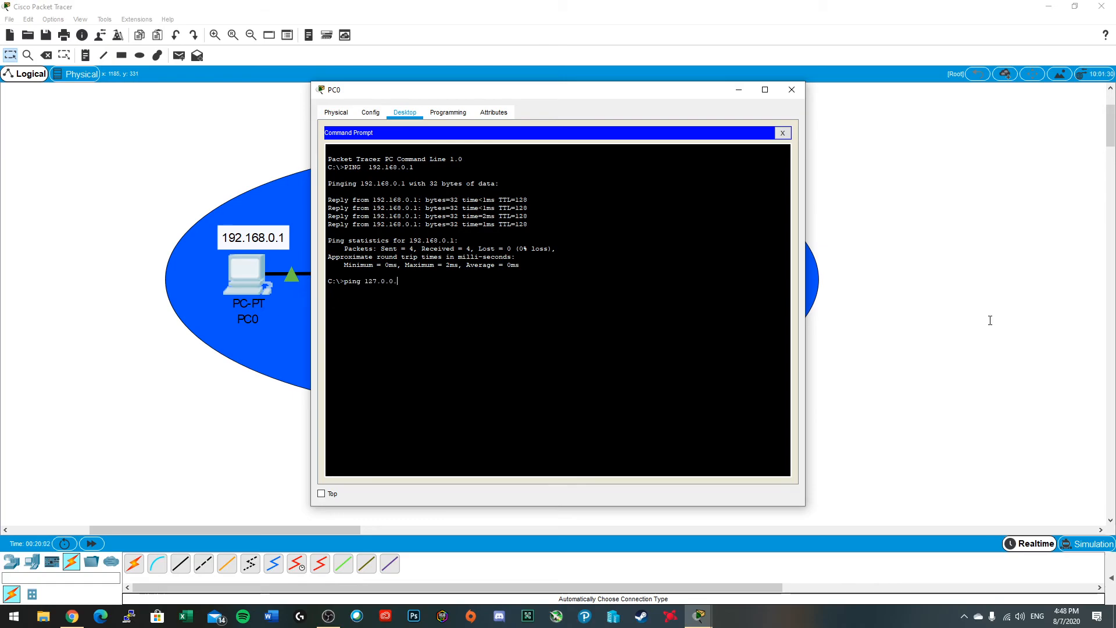
pyautogui.write('1')
pyautogui.press('Return')
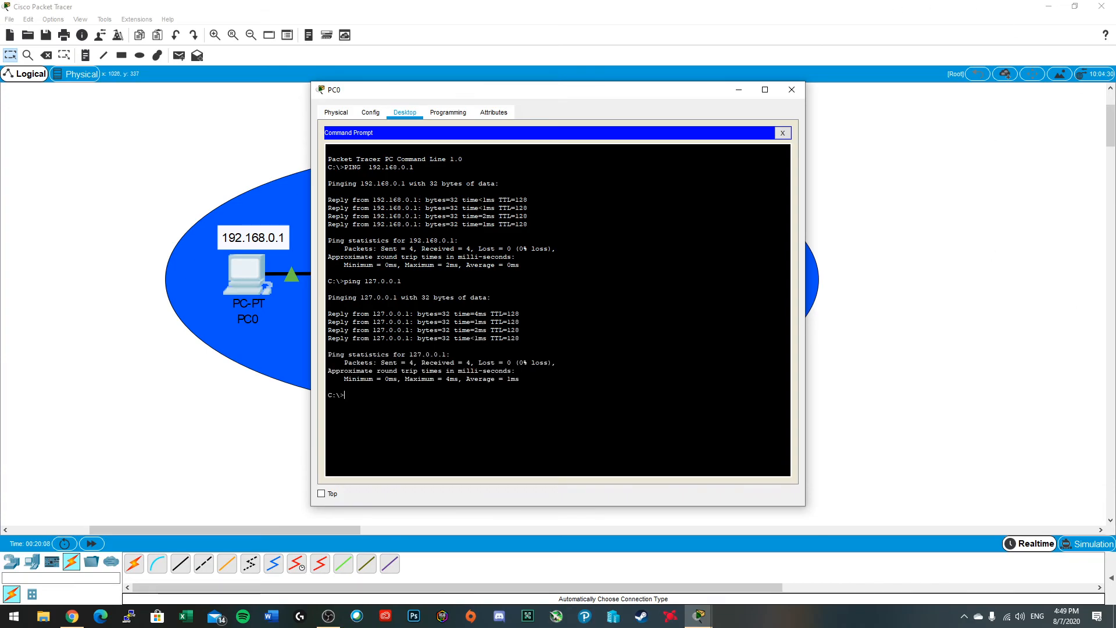
# Ping Laptop0 at 192.168.0.2 from PC0, getting 4/4 replies
pyautogui.moveTo(607, 91); pyautogui.dragTo(590, 61)
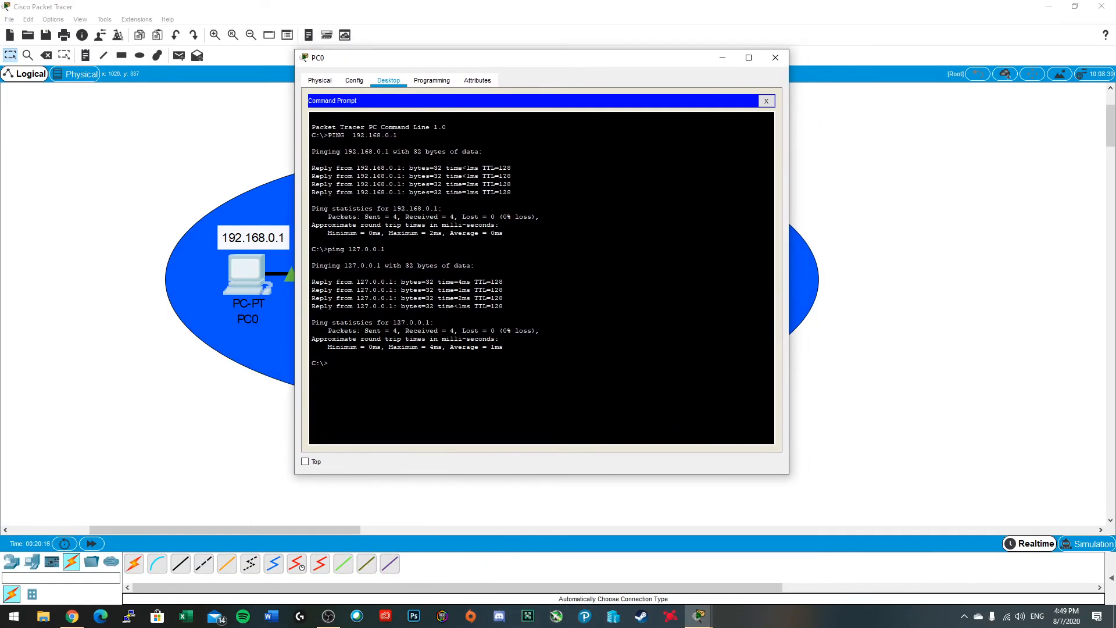
pyautogui.write('192.168.0.2')
pyautogui.press('Return')
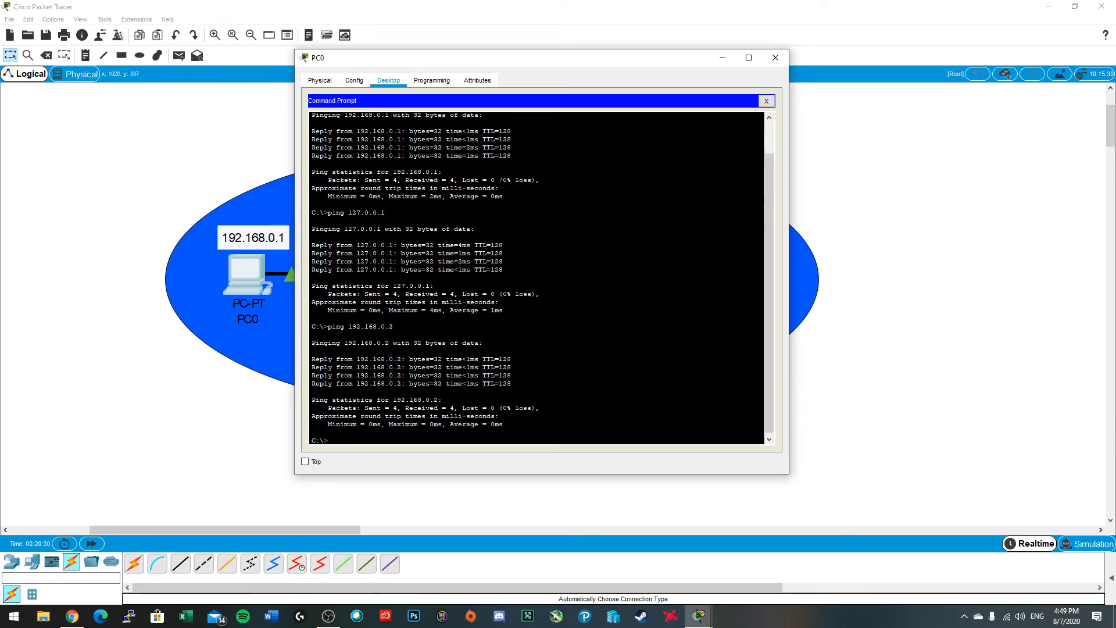
# Edit the previous ping to target 192.168.0.3 and run it, which times out
pyautogui.press('Up')
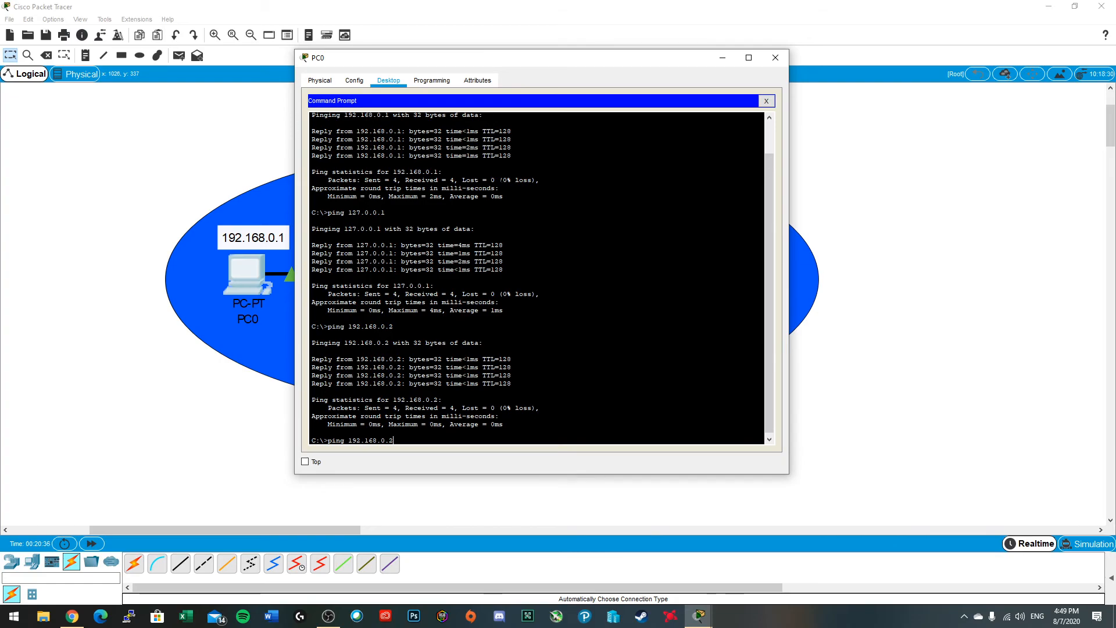
pyautogui.press('BackSpace')
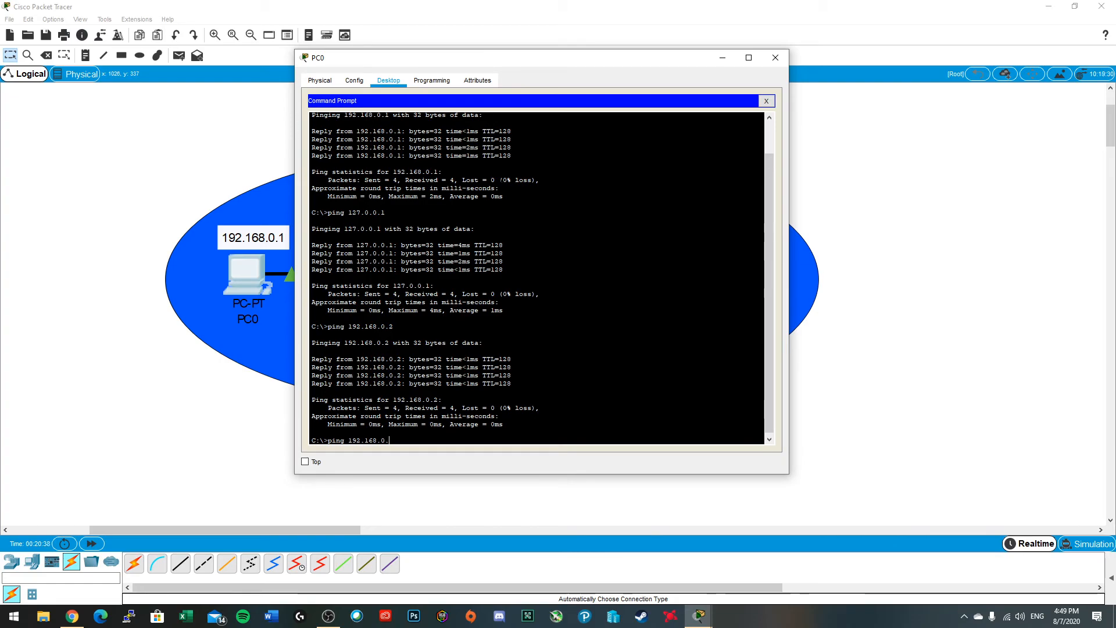
pyautogui.write('3')
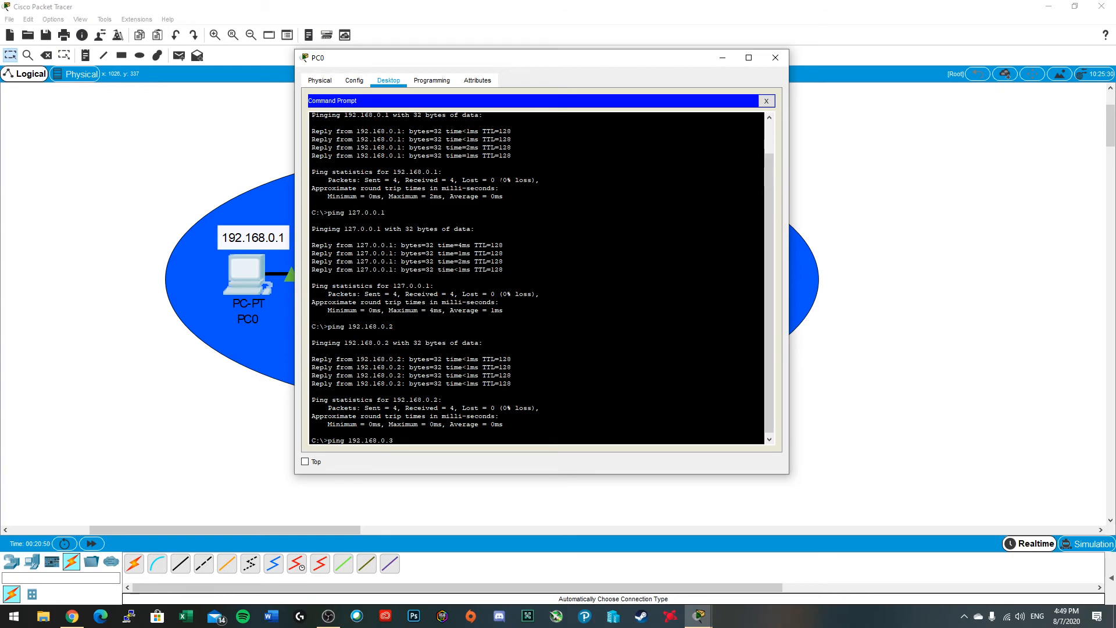
pyautogui.press('Return')
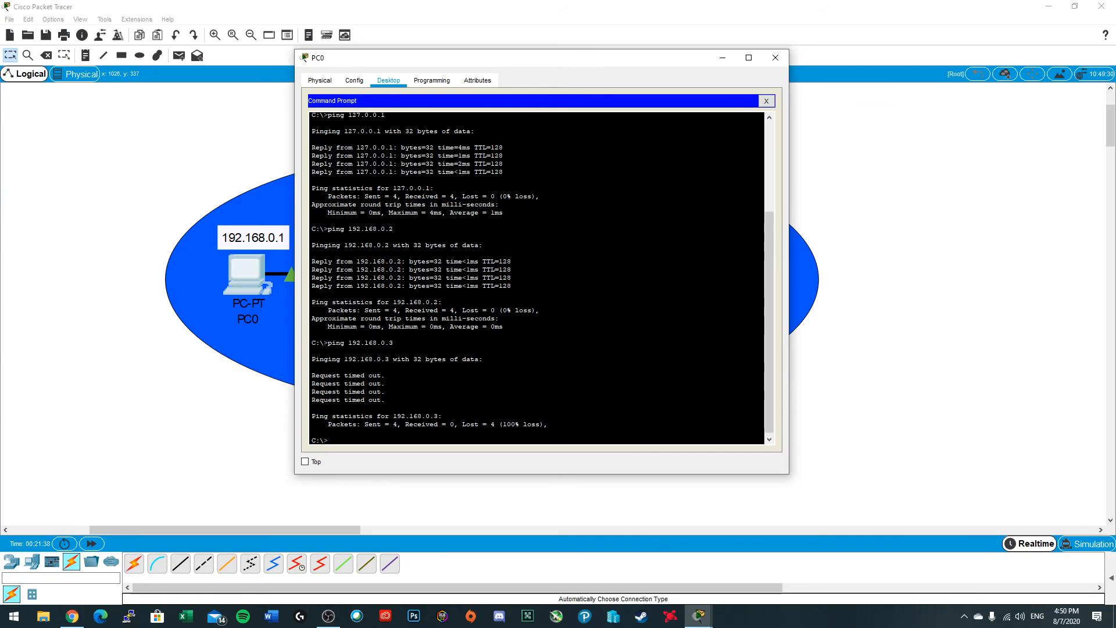
# Run tracert to 192.168.0.1 from PC0, completing in one hop
pyautogui.write('tracert')
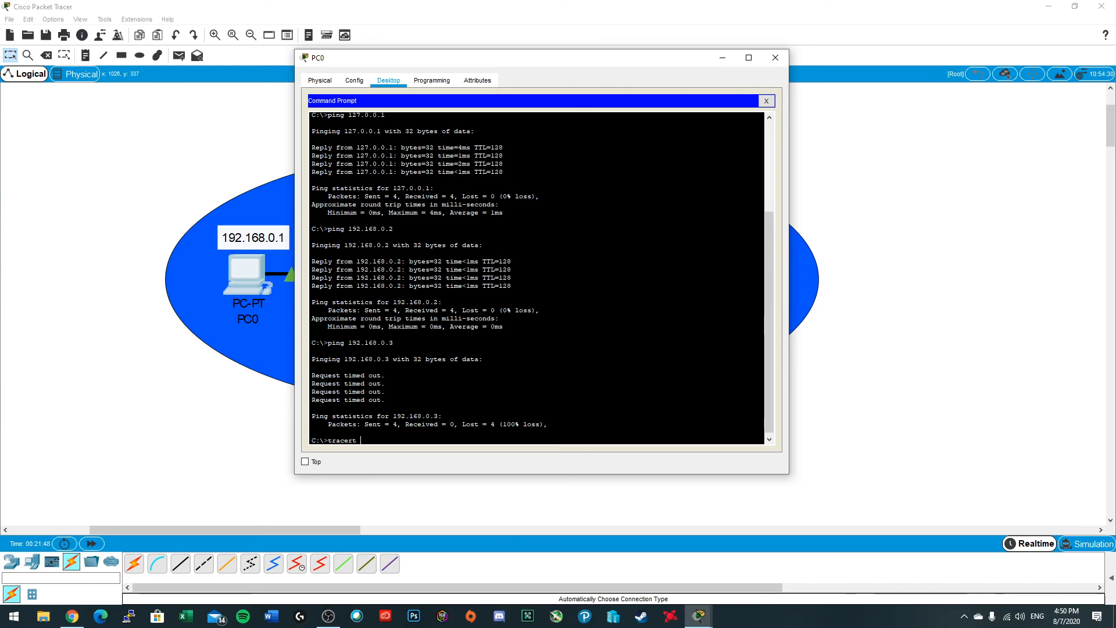
pyautogui.write('192.168')
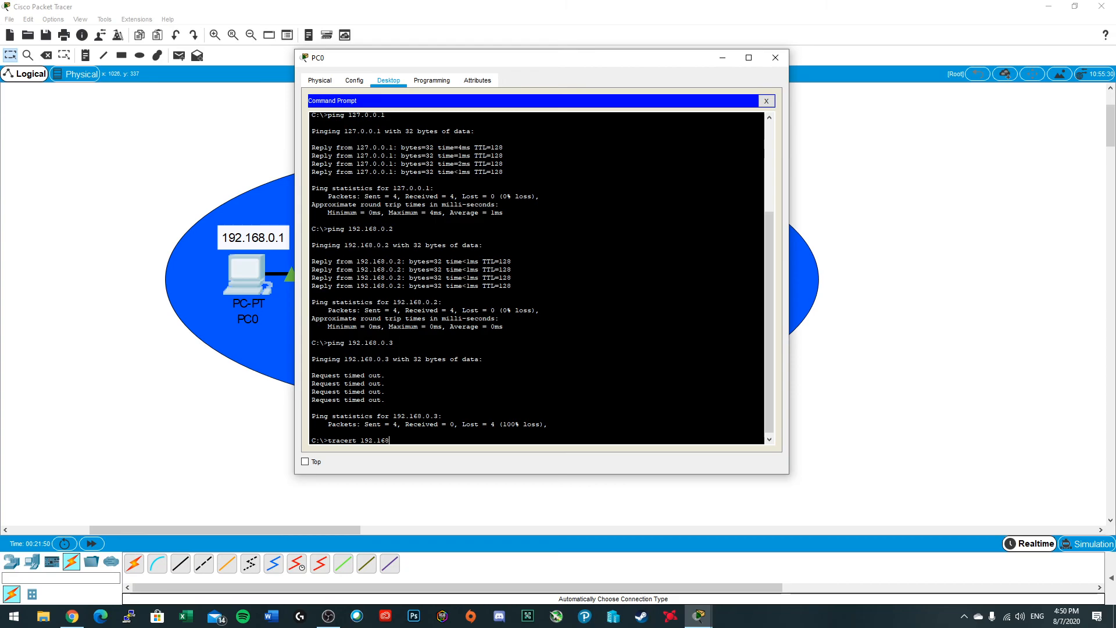
pyautogui.write('.1')
pyautogui.write('.0.1')
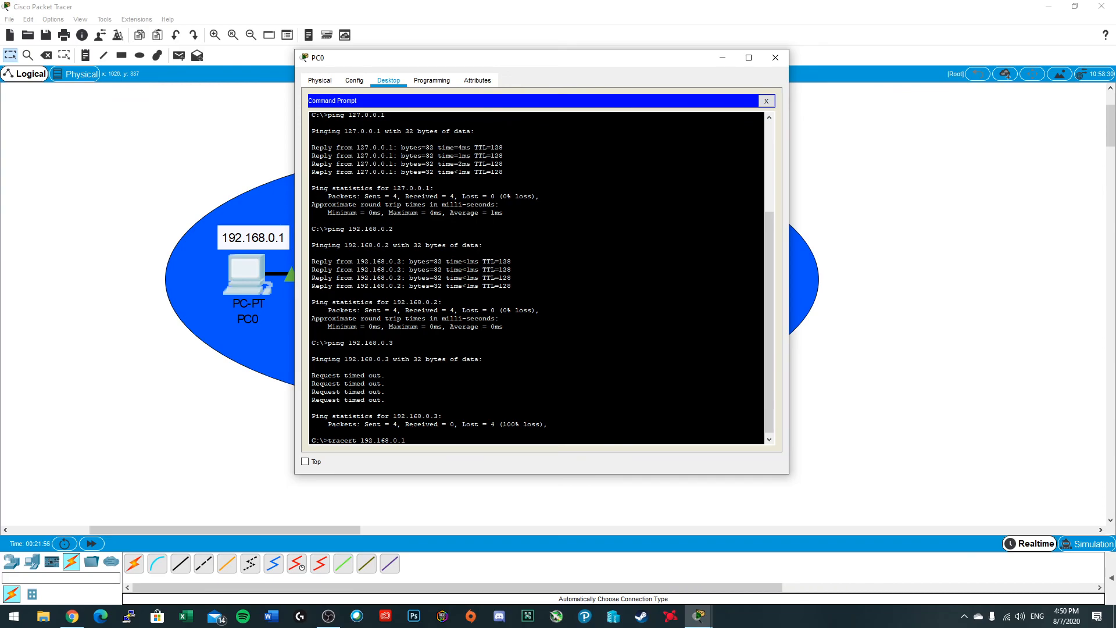
pyautogui.press('Return')
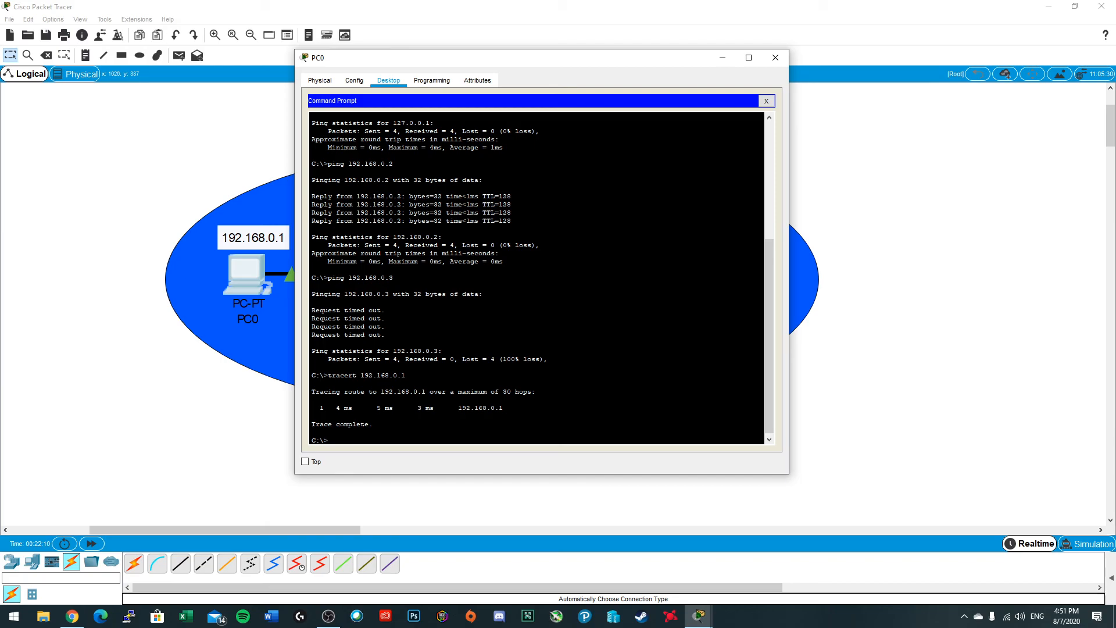
# Rerun the trace against 192.168.0.2, also reaching it in one hop
pyautogui.press('Up')
pyautogui.press('BackSpace')
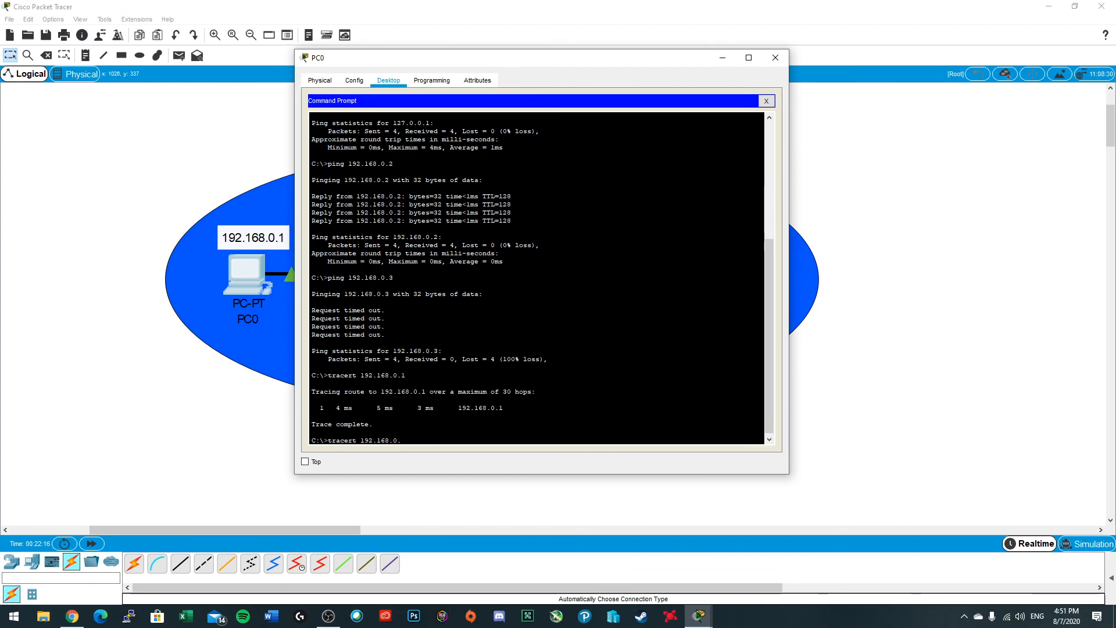
pyautogui.write('2')
pyautogui.press('Return')
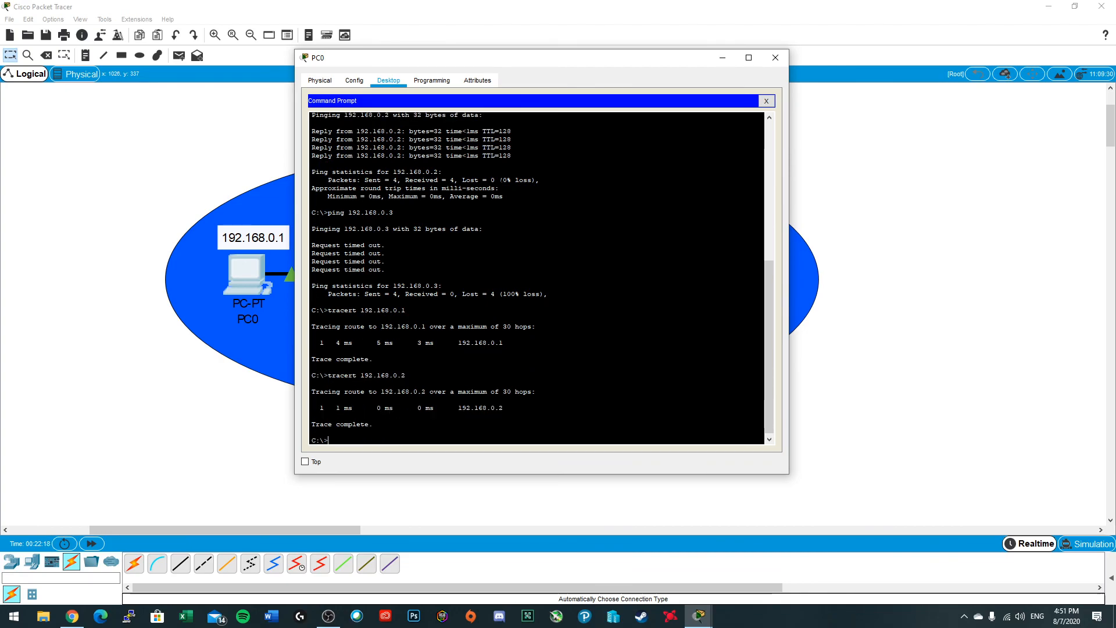